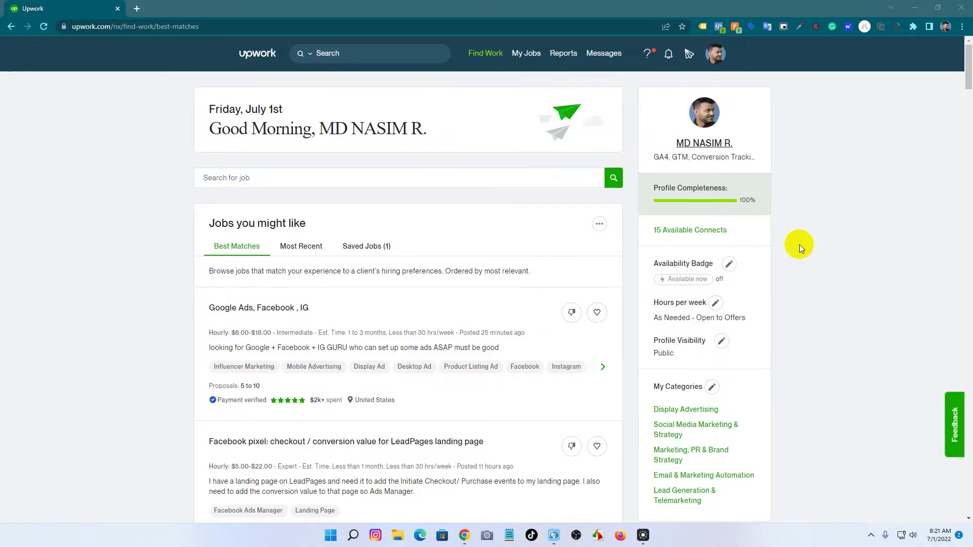
{"action": "scroll", "coordinate": [446, 188], "scroll_direction": "down", "scroll_amount": 3}
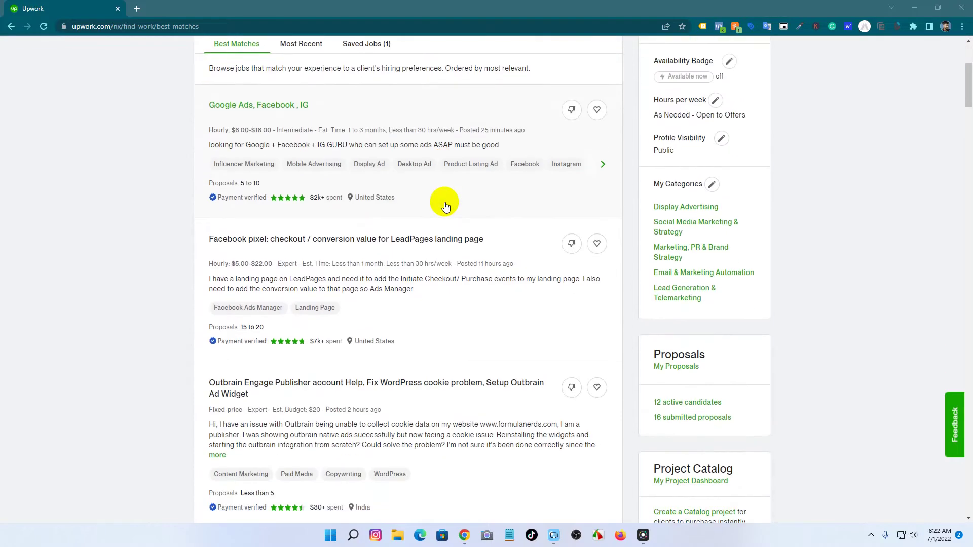
{"action": "scroll", "coordinate": [444, 204], "scroll_direction": "up", "scroll_amount": 3}
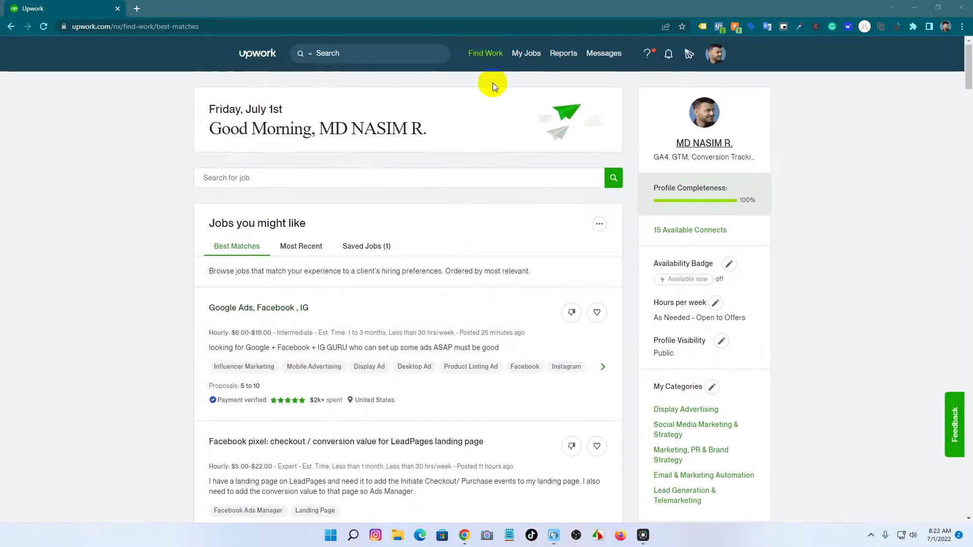
Go from the Find Work page to your own freelancer profile via the sidebar name.
{"action": "left_click", "coordinate": [695, 144]}
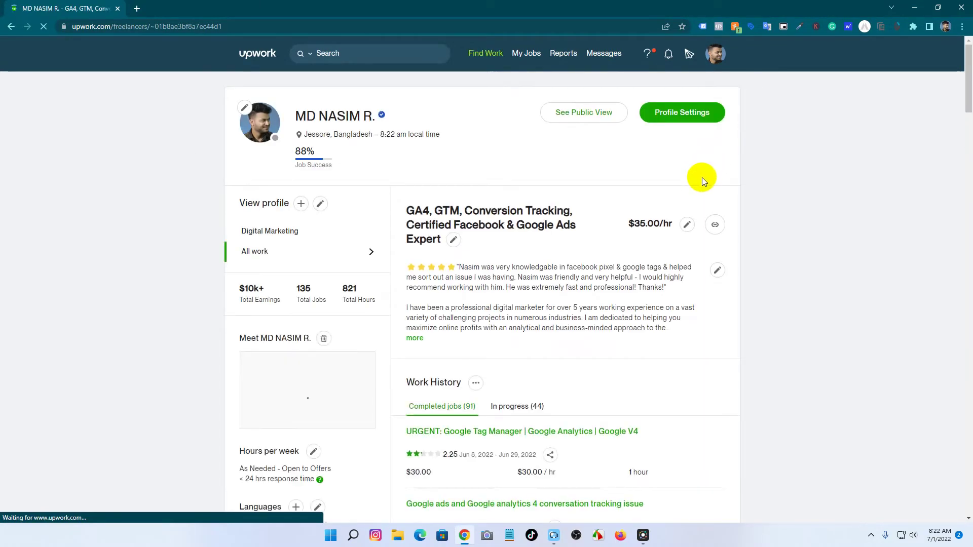
{"action": "scroll", "coordinate": [701, 178], "scroll_direction": "down", "scroll_amount": 4}
{"action": "scroll", "coordinate": [707, 179], "scroll_direction": "down", "scroll_amount": 3}
{"action": "scroll", "coordinate": [709, 178], "scroll_direction": "down", "scroll_amount": 3}
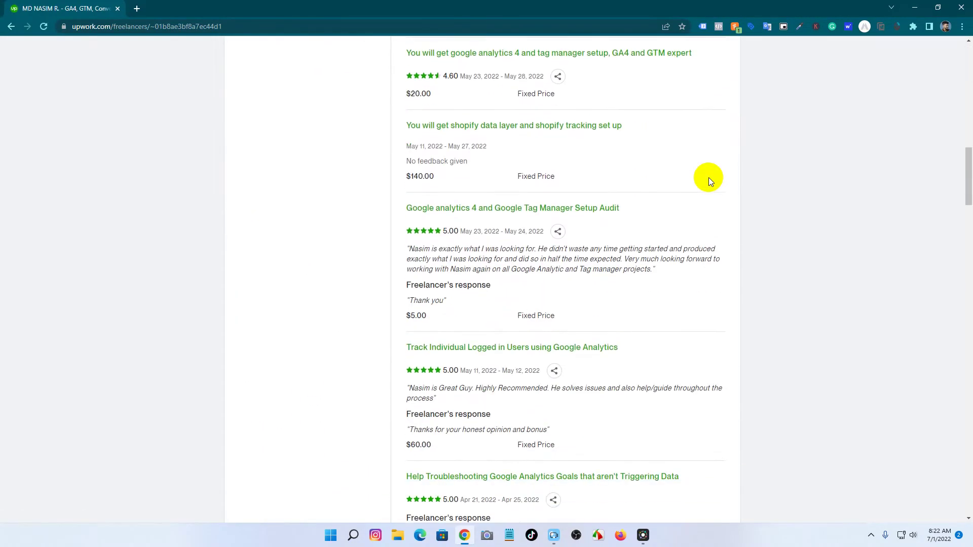
{"action": "scroll", "coordinate": [708, 180], "scroll_direction": "down", "scroll_amount": 3}
{"action": "scroll", "coordinate": [709, 180], "scroll_direction": "down", "scroll_amount": 2}
{"action": "scroll", "coordinate": [708, 180], "scroll_direction": "down", "scroll_amount": 2}
{"action": "scroll", "coordinate": [709, 181], "scroll_direction": "down", "scroll_amount": 2}
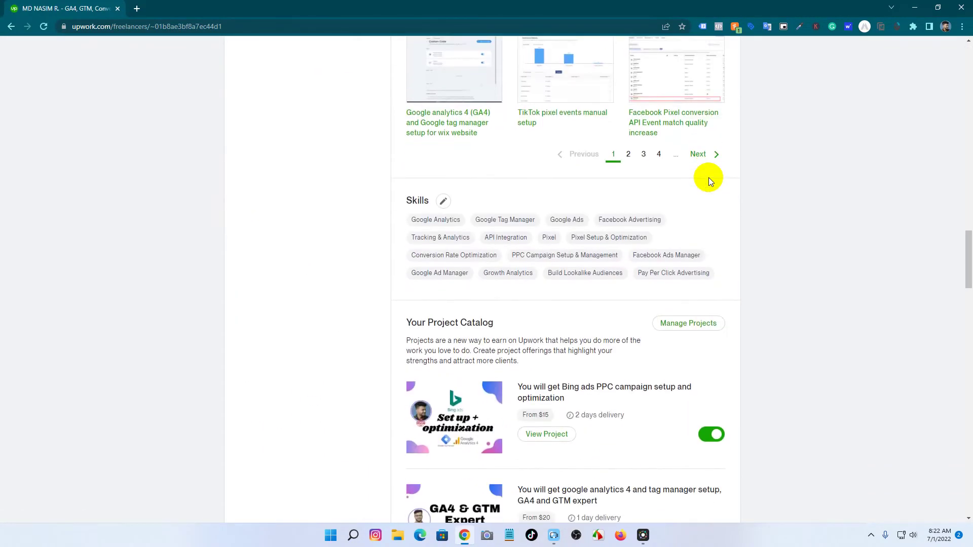
{"action": "scroll", "coordinate": [708, 180], "scroll_direction": "down", "scroll_amount": 3}
{"action": "scroll", "coordinate": [708, 178], "scroll_direction": "down", "scroll_amount": 3}
{"action": "scroll", "coordinate": [708, 179], "scroll_direction": "down", "scroll_amount": 1}
{"action": "scroll", "coordinate": [708, 179], "scroll_direction": "down", "scroll_amount": 2}
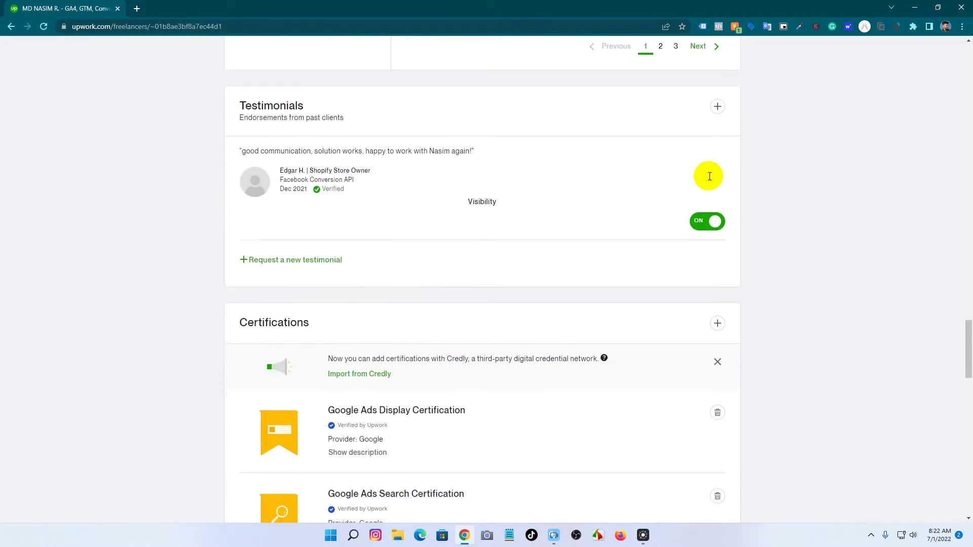
{"action": "scroll", "coordinate": [708, 178], "scroll_direction": "down", "scroll_amount": 2}
{"action": "scroll", "coordinate": [626, 159], "scroll_direction": "down", "scroll_amount": 1}
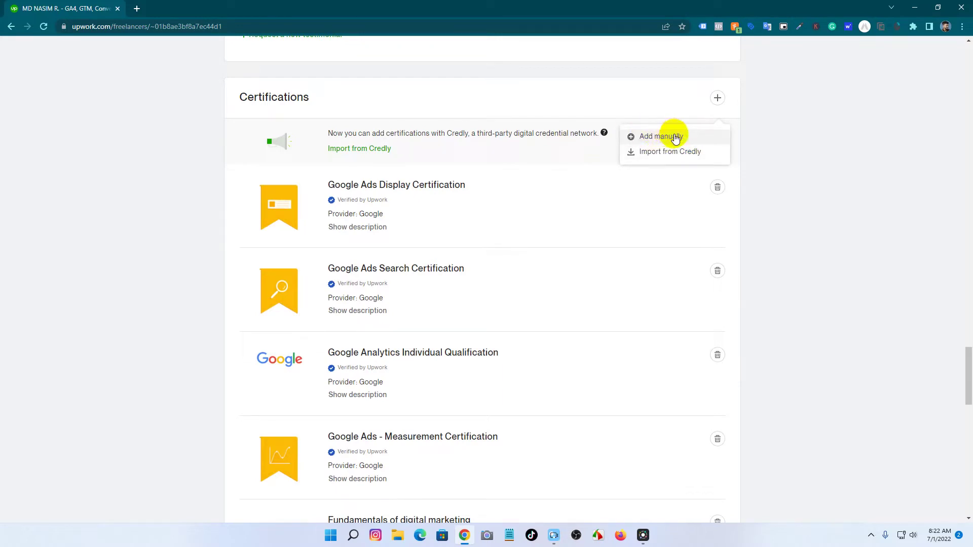
Choose Add manually under Certifications to bring up the Add certification dialog.
{"action": "left_click", "coordinate": [659, 137]}
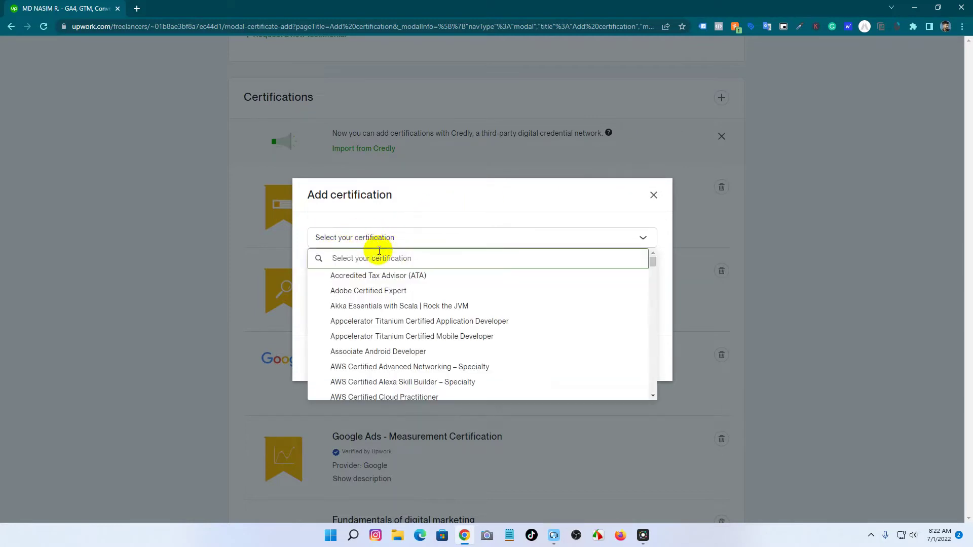
{"action": "type", "text": "goo"}
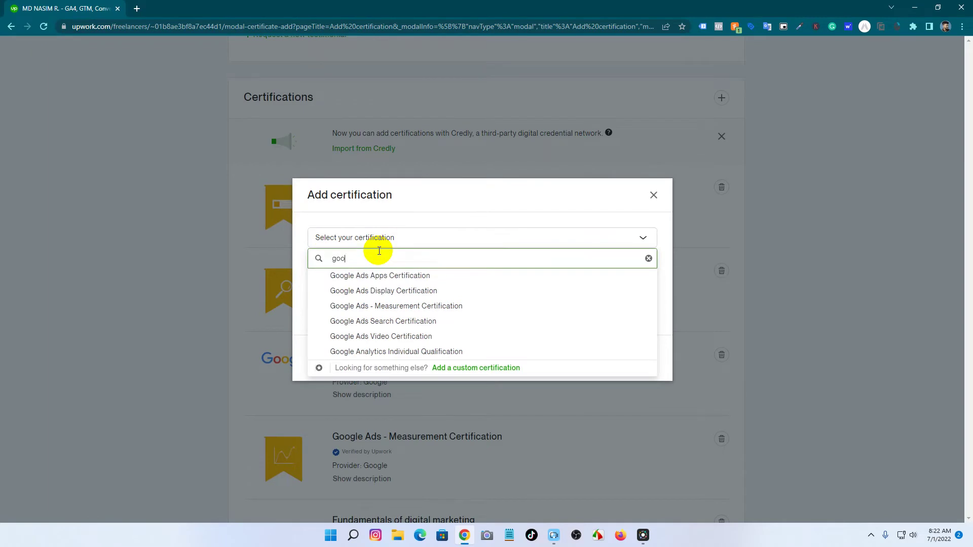
Pick Google Ads Video Certification from the Select your certification dropdown.
{"action": "left_click", "coordinate": [362, 343]}
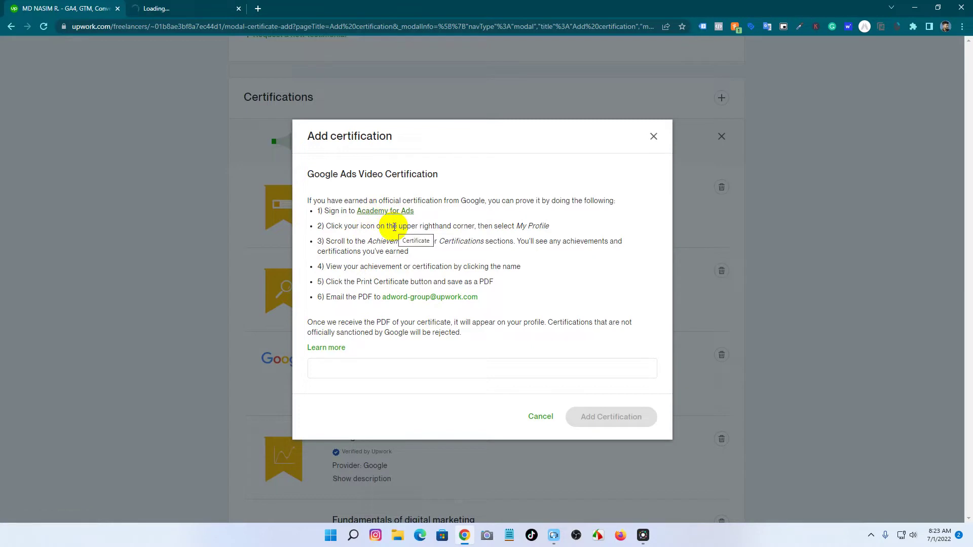
Open the Google Ads Video Certification award from your Skillshop profile.
{"action": "left_click", "coordinate": [201, 6]}
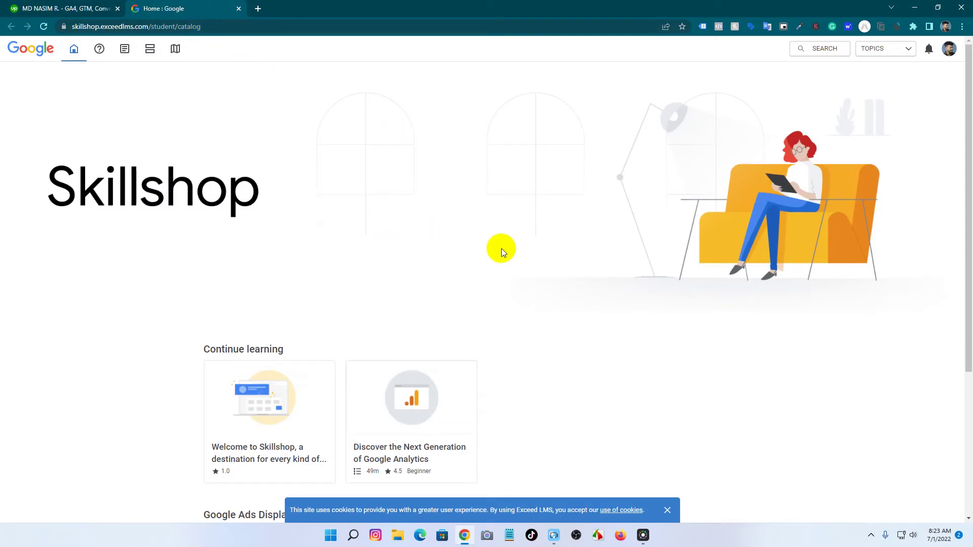
{"action": "scroll", "coordinate": [500, 249], "scroll_direction": "down", "scroll_amount": 1}
{"action": "left_click", "coordinate": [950, 51]}
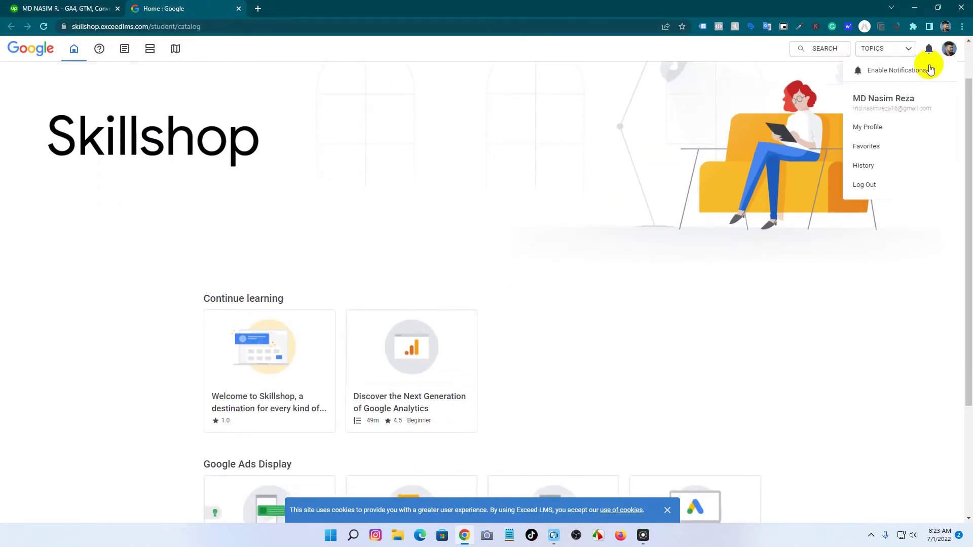
{"action": "left_click", "coordinate": [884, 131]}
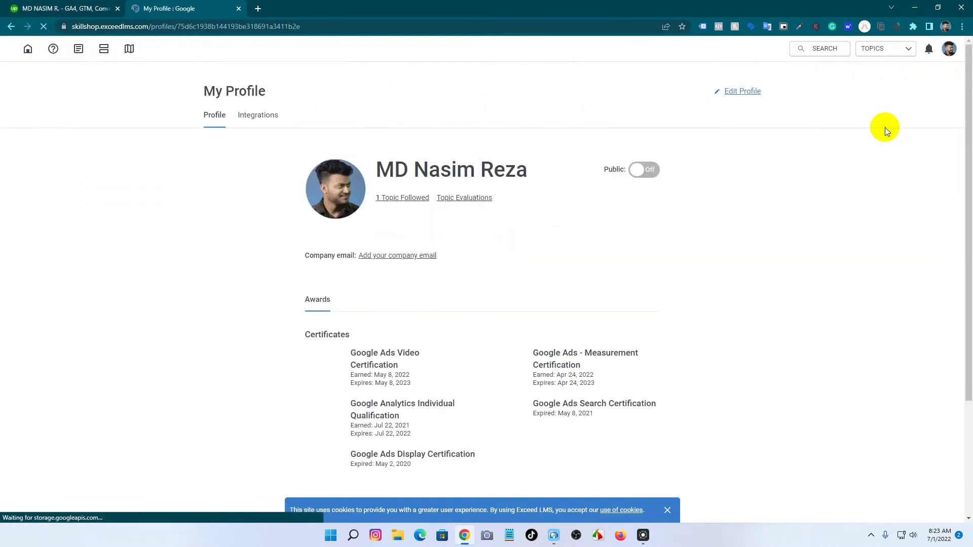
{"action": "scroll", "coordinate": [787, 182], "scroll_direction": "down", "scroll_amount": 1}
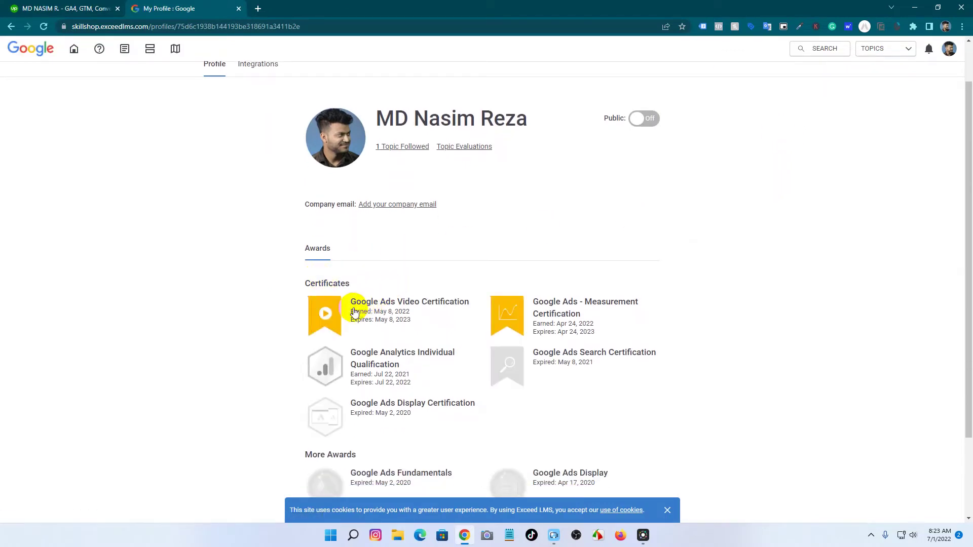
{"action": "left_click", "coordinate": [373, 311]}
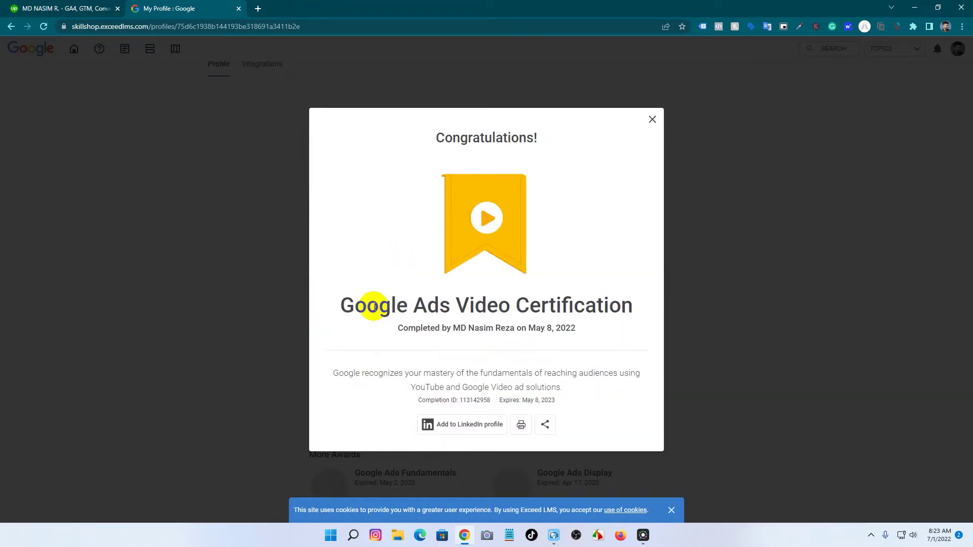
Print the certificate with Save as PDF to the Desktop.
{"action": "left_click", "coordinate": [521, 430]}
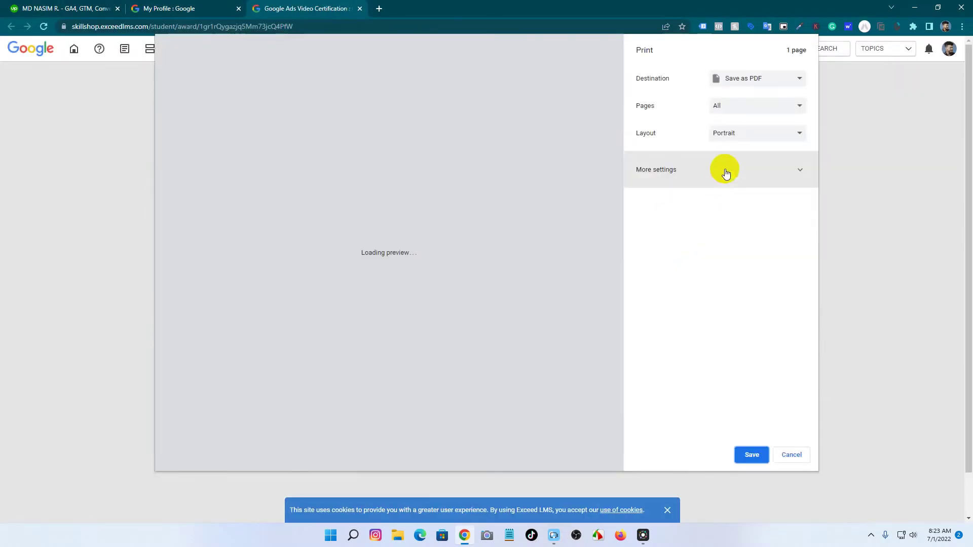
{"action": "left_click", "coordinate": [747, 79]}
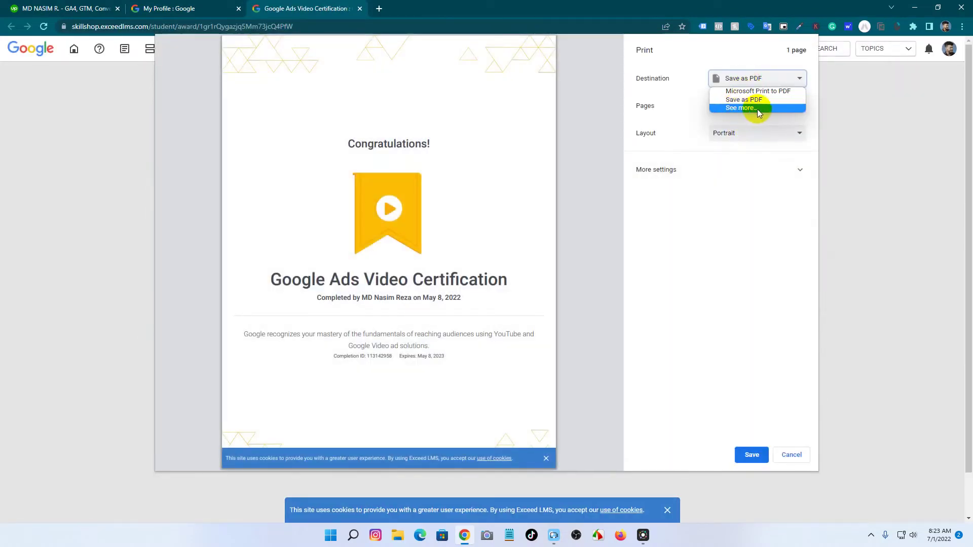
{"action": "left_click", "coordinate": [750, 96]}
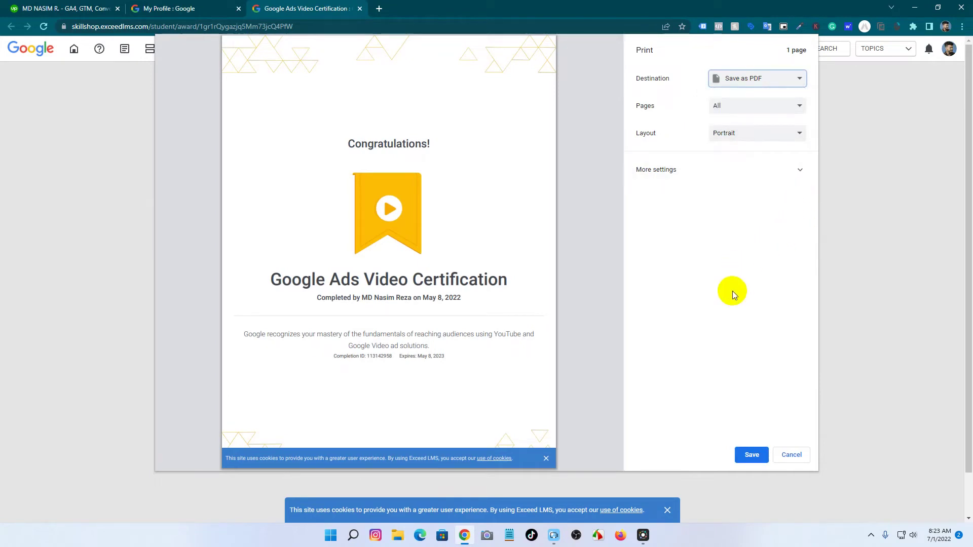
{"action": "left_click", "coordinate": [752, 454]}
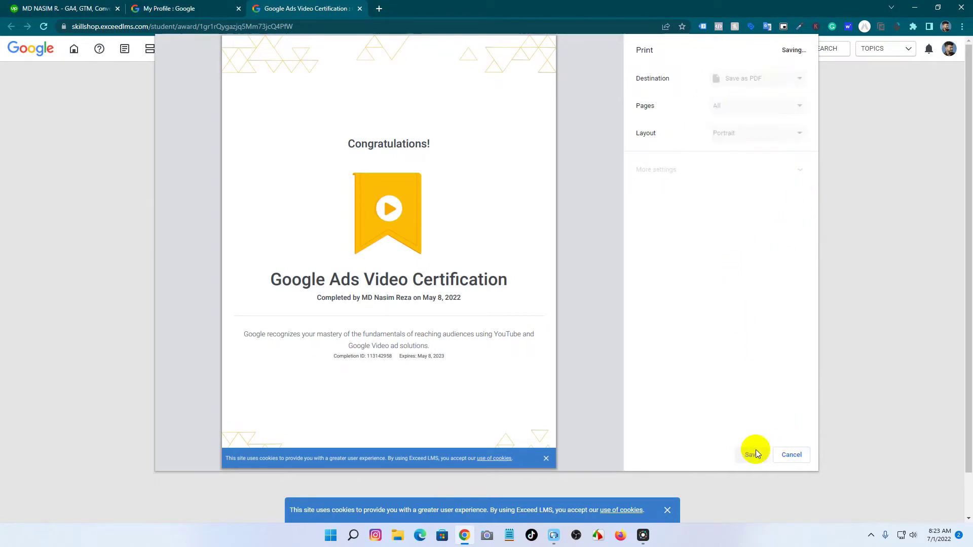
{"action": "left_click", "coordinate": [44, 91]}
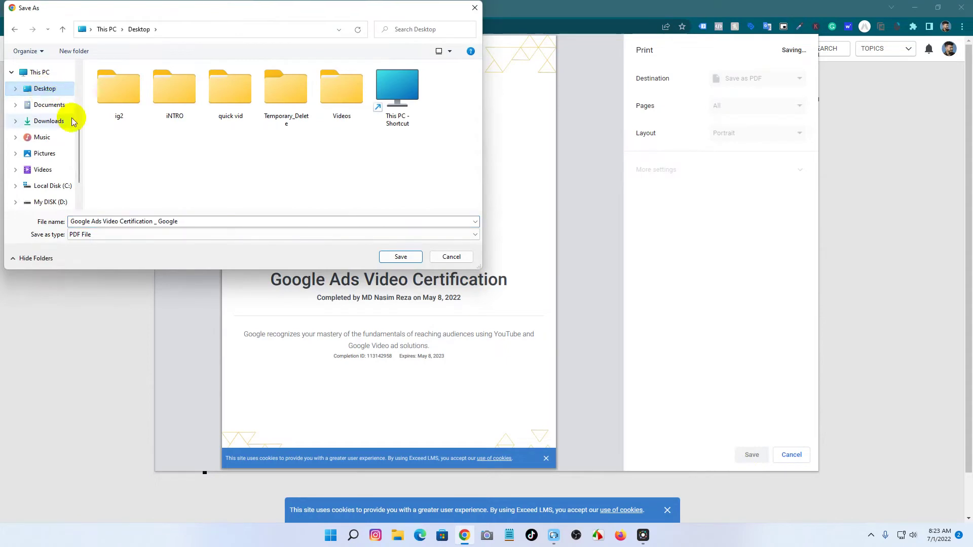
{"action": "left_click", "coordinate": [384, 257]}
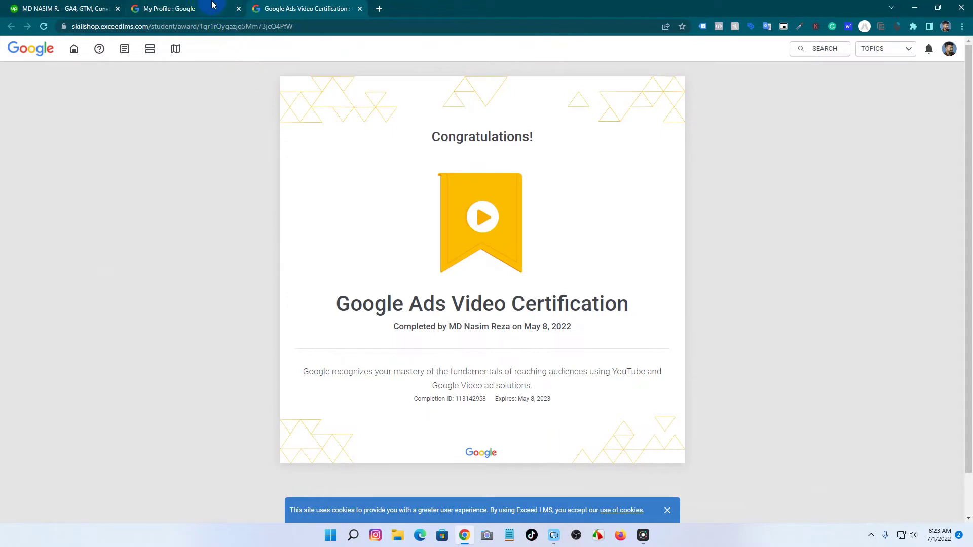
Paste 'Google Ads Video Certification' into the certification name field and submit it.
{"action": "left_click", "coordinate": [72, 6]}
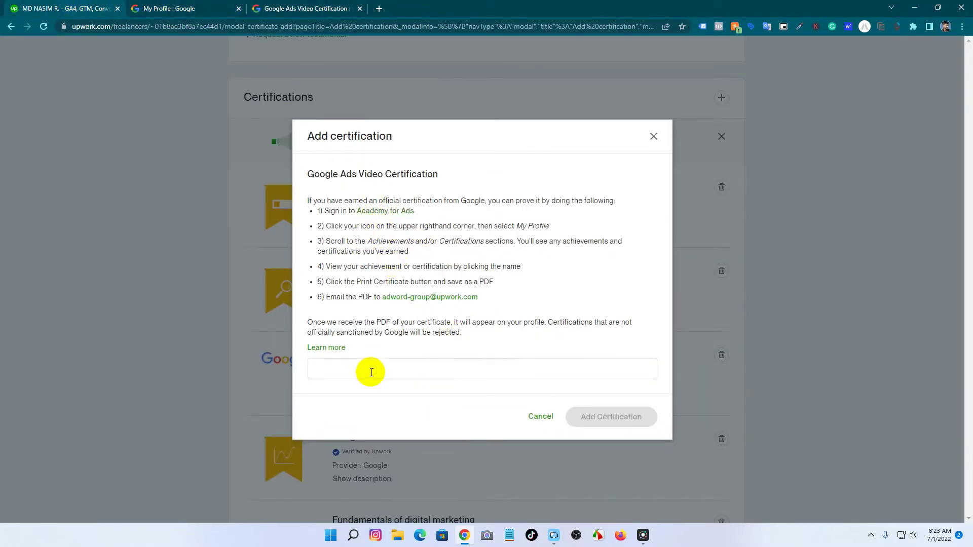
{"action": "left_click_drag", "start_coordinate": [443, 174], "coordinate": [307, 169]}
{"action": "key", "text": "ctrl+c"}
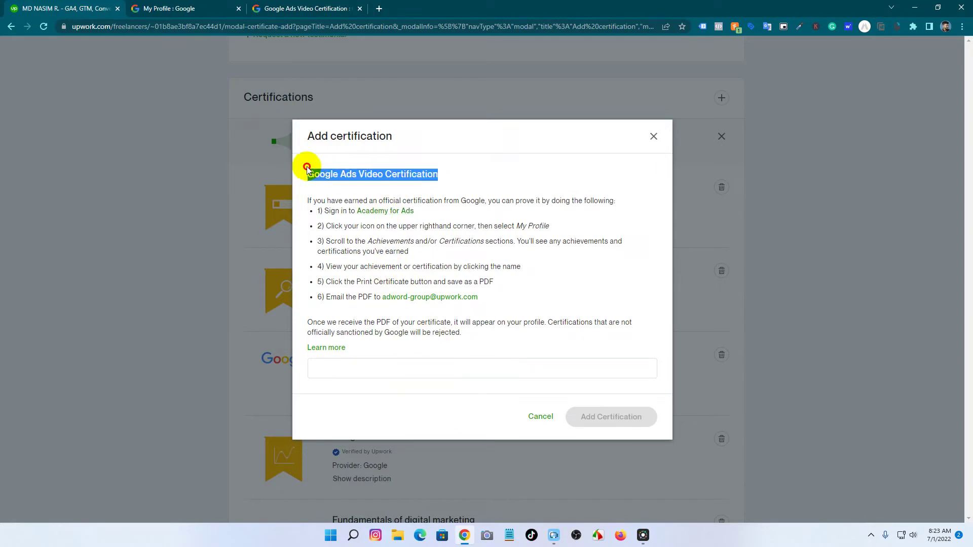
{"action": "left_click", "coordinate": [365, 363]}
{"action": "key", "text": "ctrl+v"}
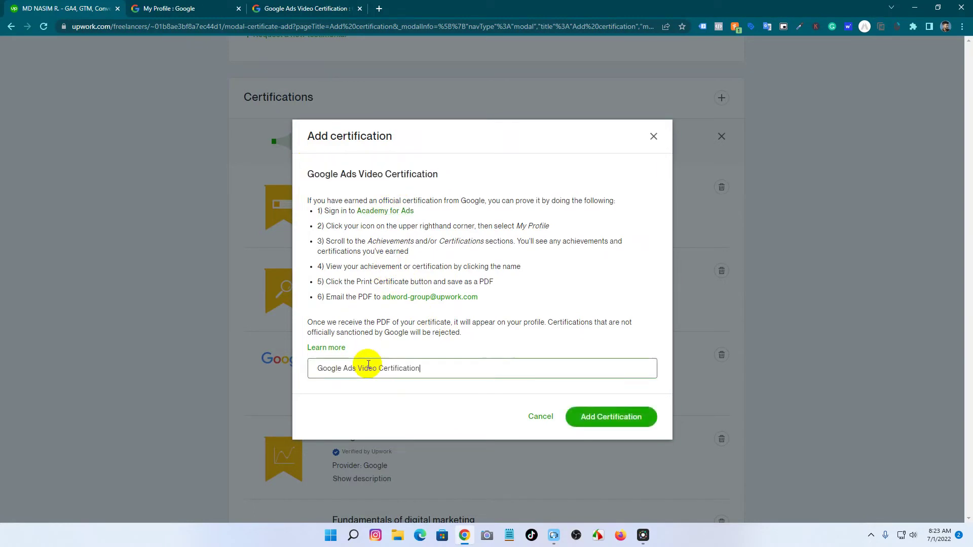
{"action": "left_click", "coordinate": [587, 416]}
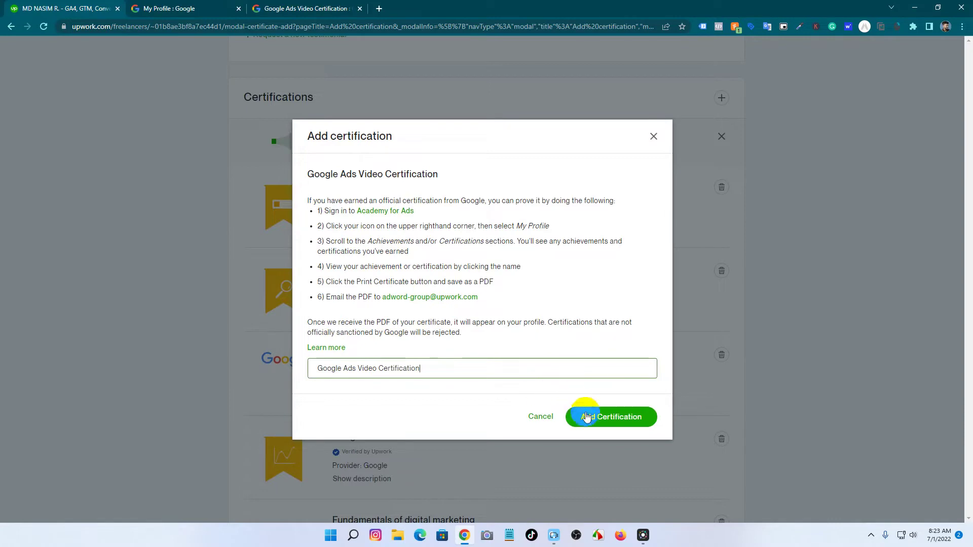
{"action": "left_click", "coordinate": [598, 417]}
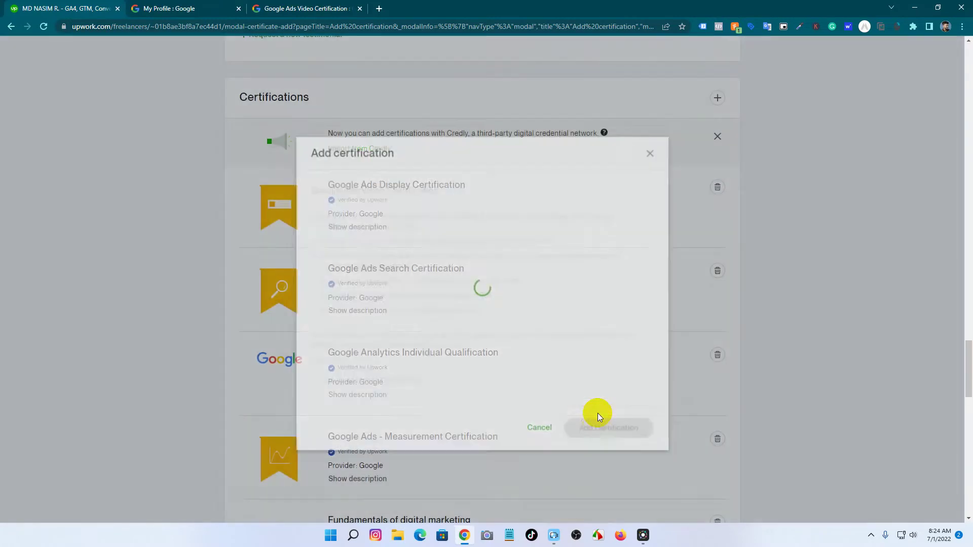
{"action": "scroll", "coordinate": [597, 413], "scroll_direction": "down", "scroll_amount": 2}
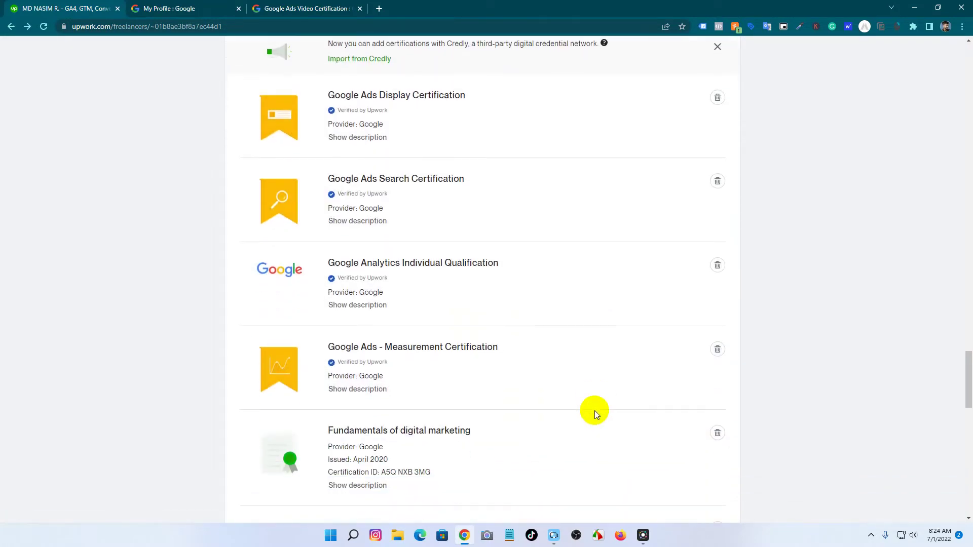
{"action": "scroll", "coordinate": [595, 411], "scroll_direction": "down", "scroll_amount": 3}
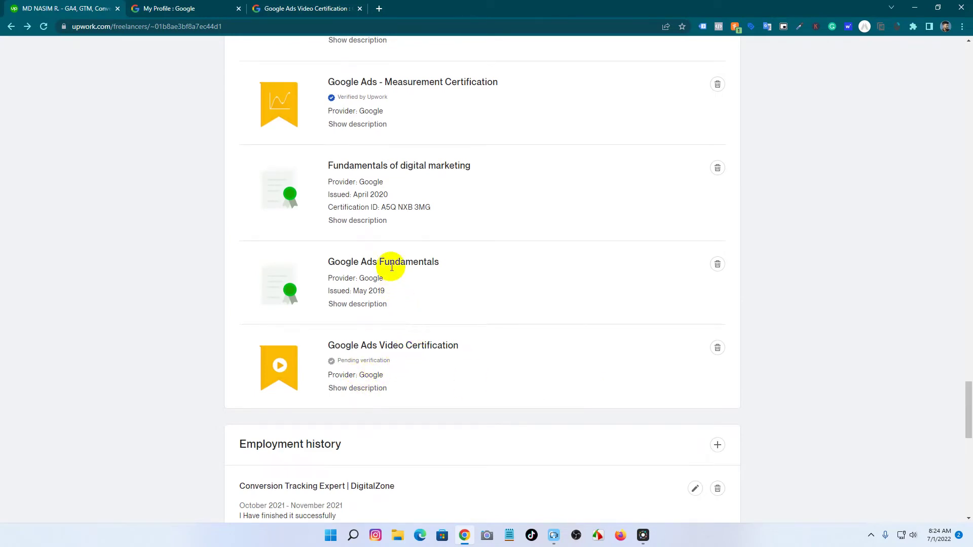
Show the description under the pending Google Ads Video Certification entry.
{"action": "left_click", "coordinate": [365, 389]}
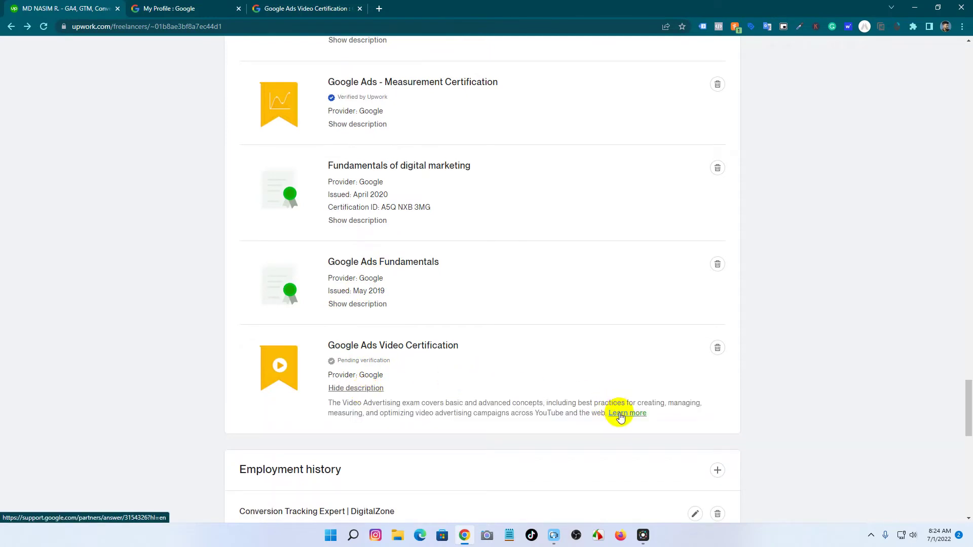
{"action": "scroll", "coordinate": [380, 357], "scroll_direction": "up", "scroll_amount": 1}
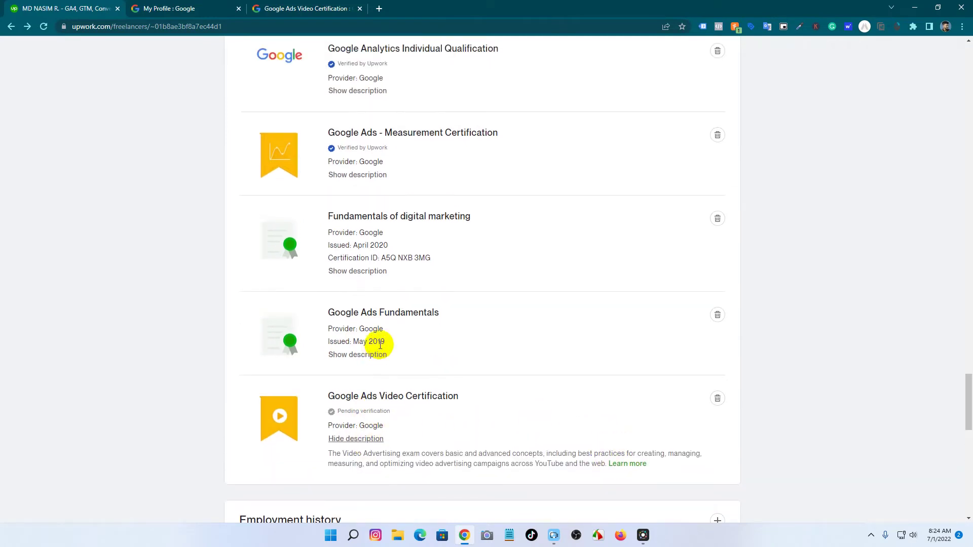
{"action": "scroll", "coordinate": [381, 344], "scroll_direction": "up", "scroll_amount": 1}
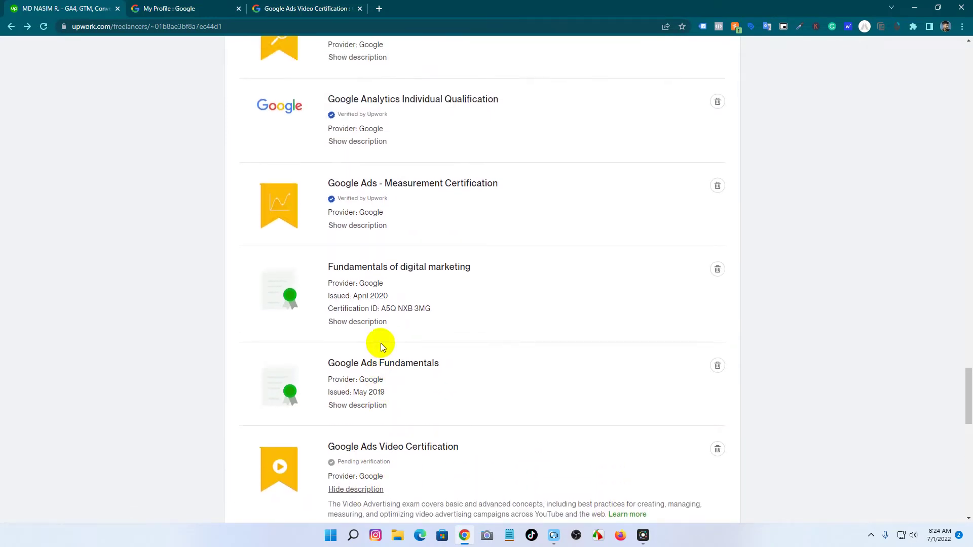
In a new tab, open the second Google account's Gmail and start a new message.
{"action": "left_click", "coordinate": [378, 7]}
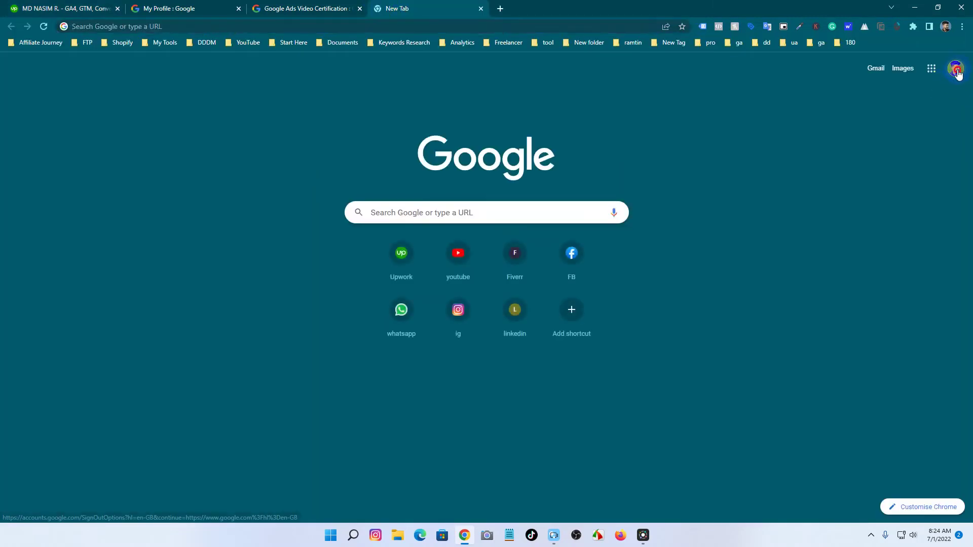
{"action": "left_click", "coordinate": [955, 68]}
{"action": "left_click", "coordinate": [852, 218]}
{"action": "left_click", "coordinate": [874, 57]}
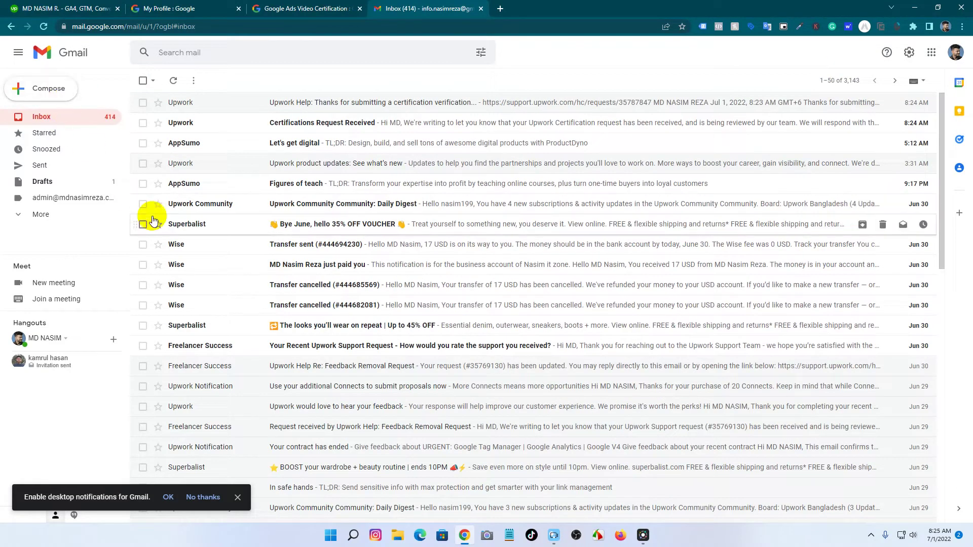
{"action": "left_click", "coordinate": [62, 90]}
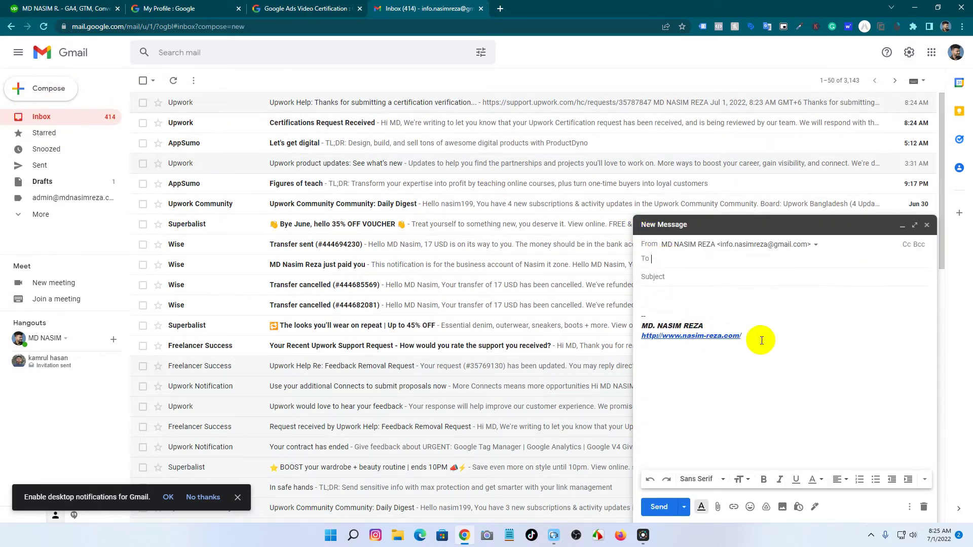
Replace the signature with the pasted verification request, capitalize 'Upwork', and add subject 'Certificat Verification'.
{"action": "left_click_drag", "start_coordinate": [758, 339], "coordinate": [593, 304]}
{"action": "key", "text": "BackSpace"}
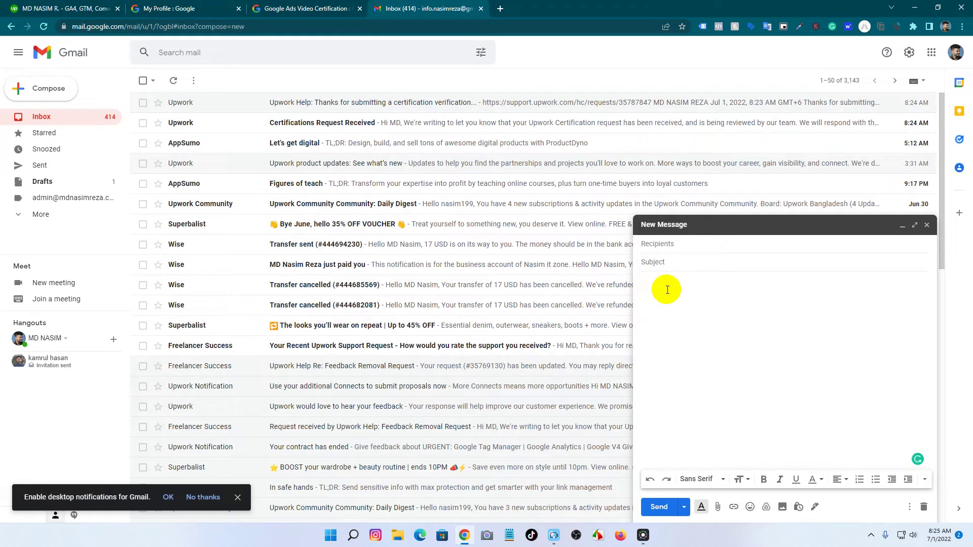
{"action": "type", "text": "Dear upwork team,  Please check my attachment and verify my certificate. I'm waiting for your reply.  -Nasim Freelancer"}
{"action": "left_click", "coordinate": [664, 285]}
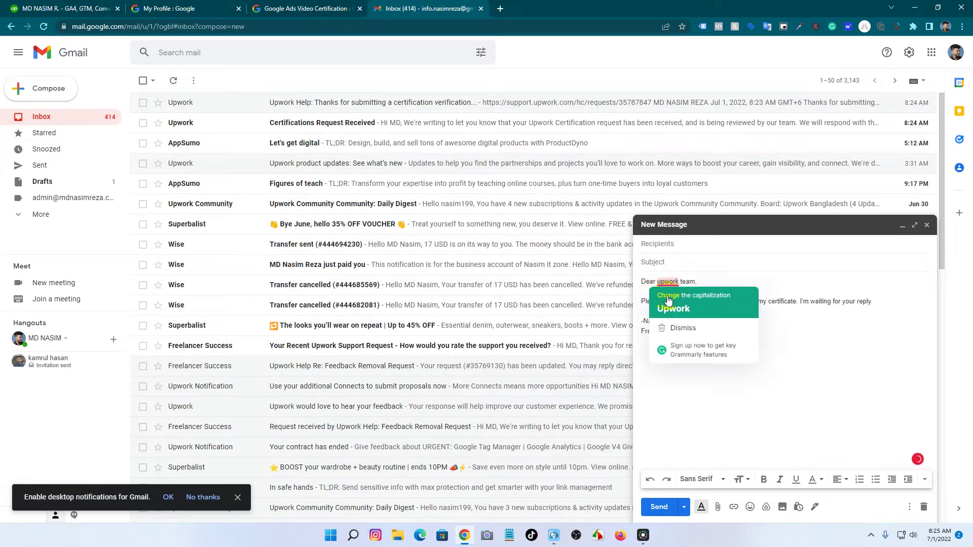
{"action": "left_click", "coordinate": [665, 304]}
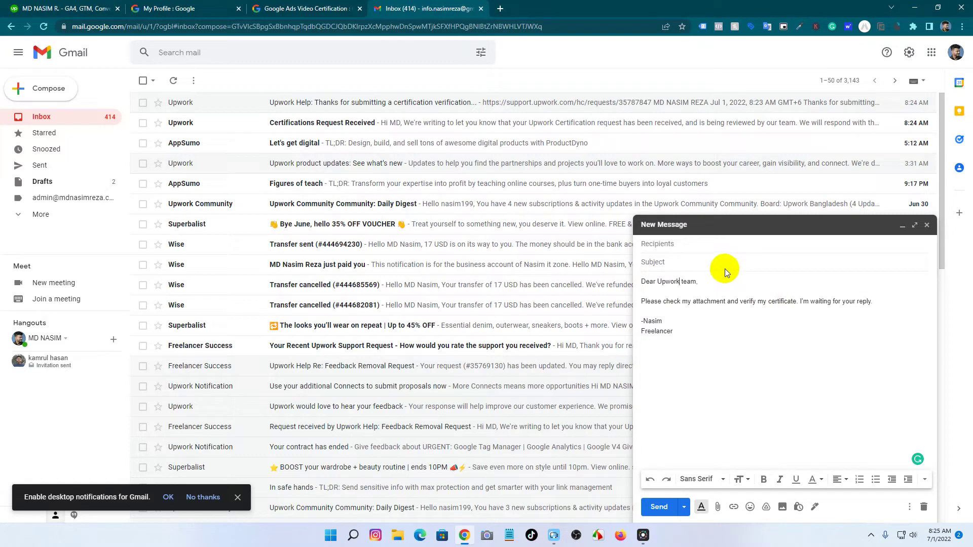
{"action": "left_click", "coordinate": [695, 263]}
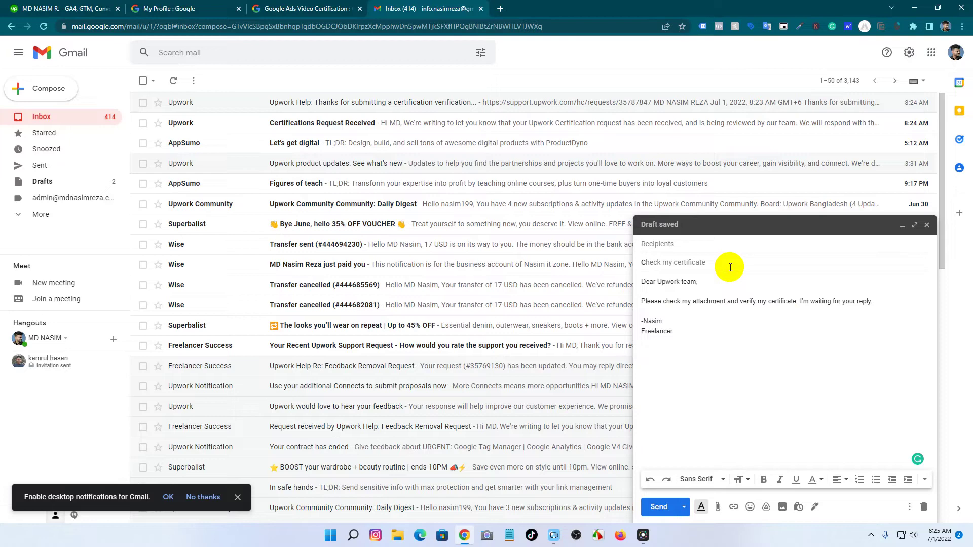
{"action": "type", "text": "erti"}
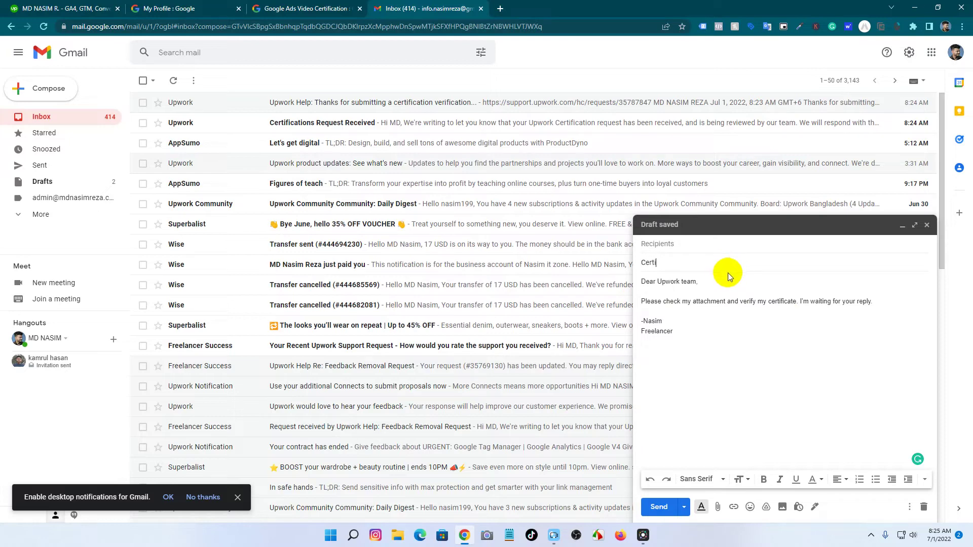
{"action": "type", "text": "fication"}
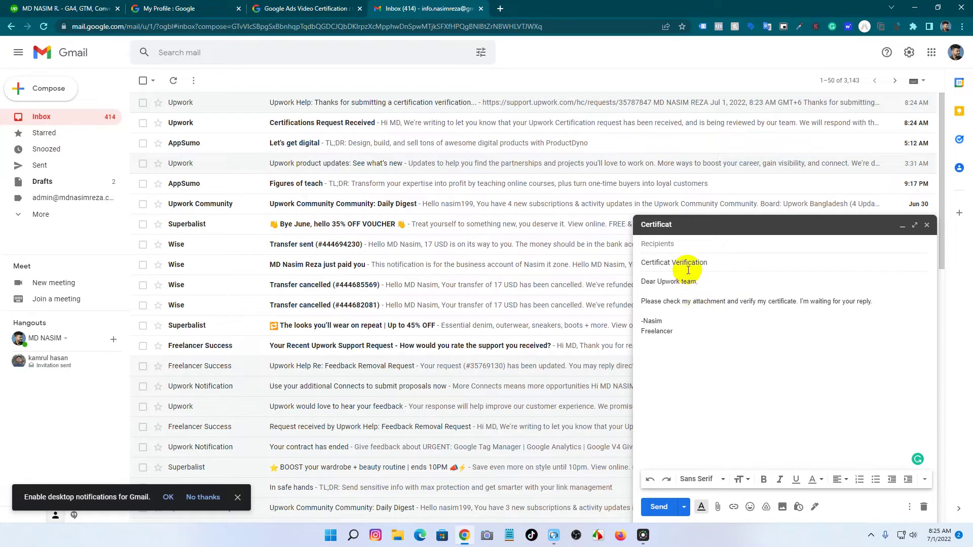
{"action": "left_click", "coordinate": [680, 243]}
{"action": "type", "text": "ad"}
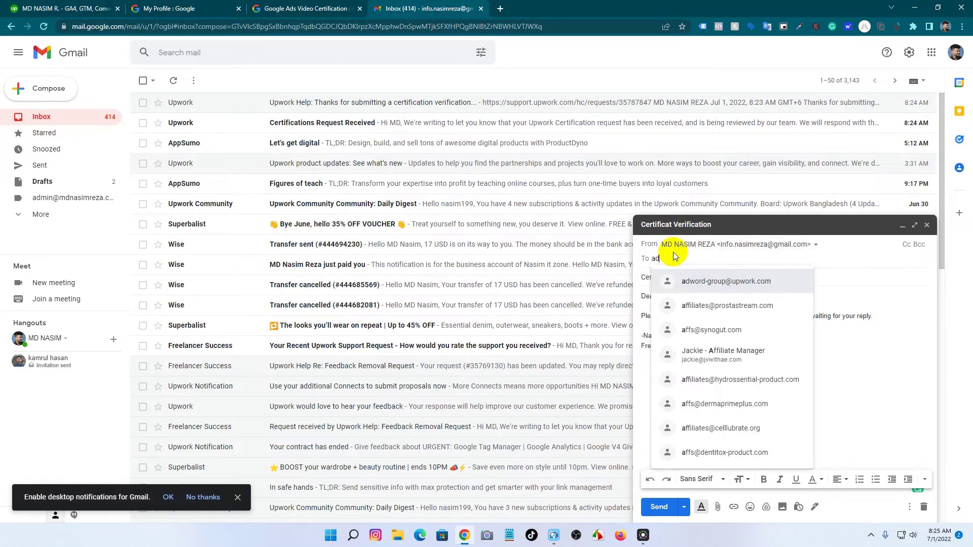
{"action": "left_click", "coordinate": [710, 285]}
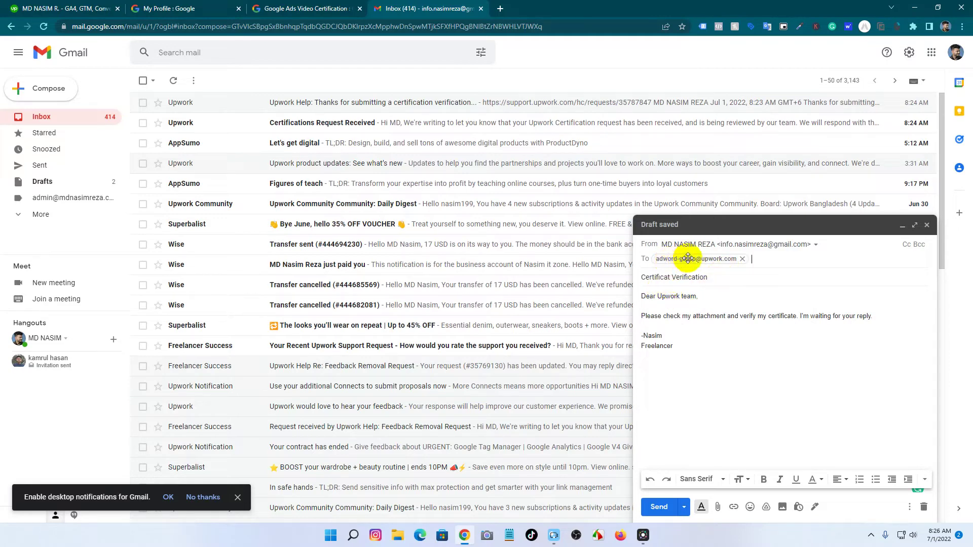
{"action": "mouse_move", "coordinate": [695, 258]}
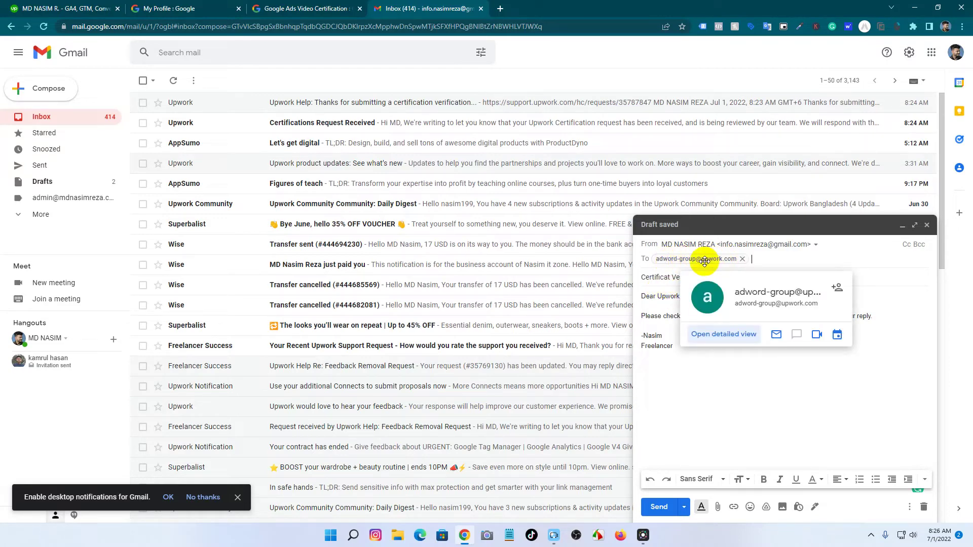
{"action": "left_click", "coordinate": [684, 382]}
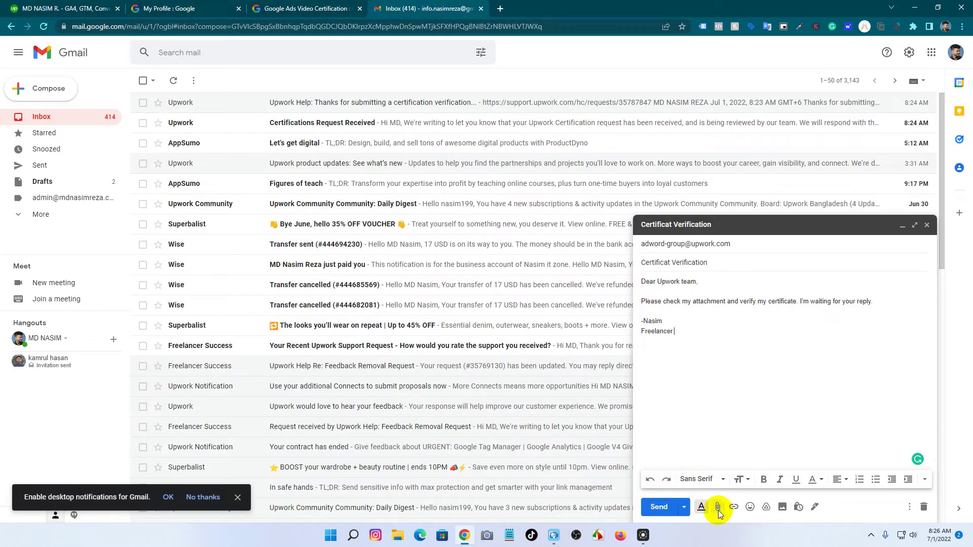
Attach the Google Ads Video Certification PDF from the Desktop folder to the verification email.
{"action": "left_click", "coordinate": [718, 508]}
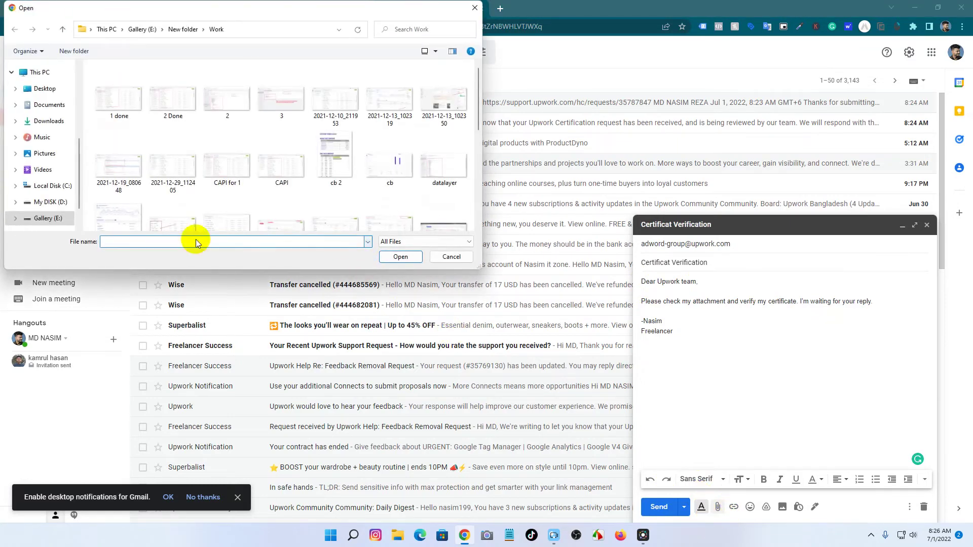
{"action": "left_click", "coordinate": [45, 88]}
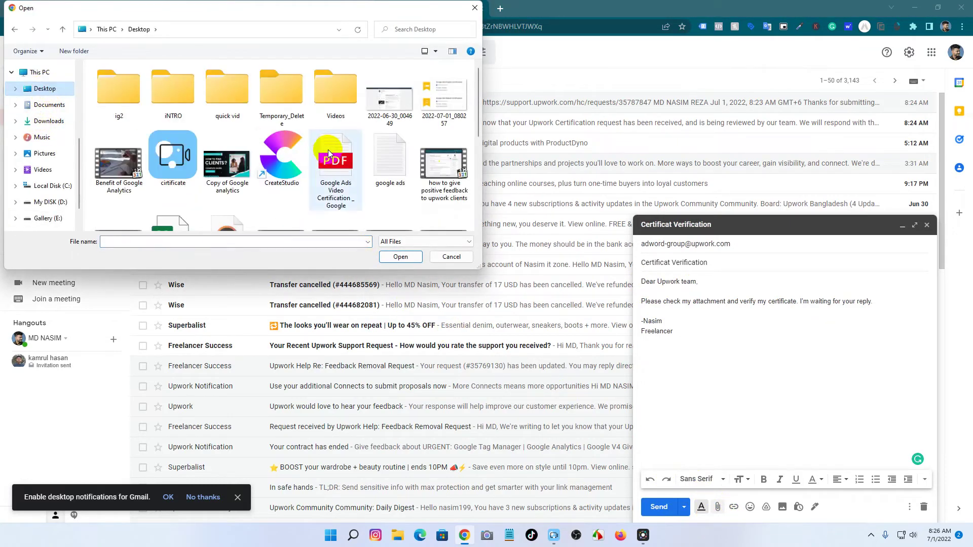
{"action": "left_click", "coordinate": [336, 174]}
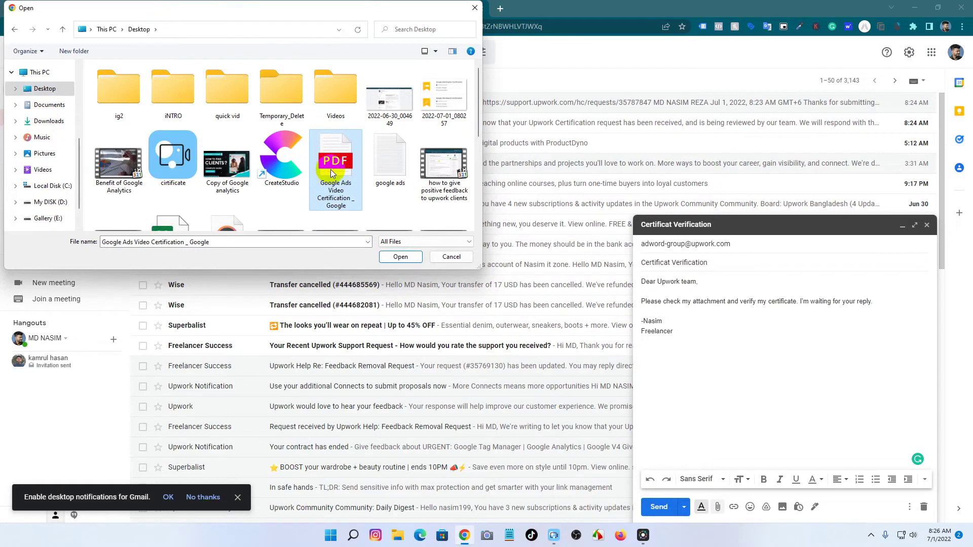
{"action": "double_click", "coordinate": [332, 174]}
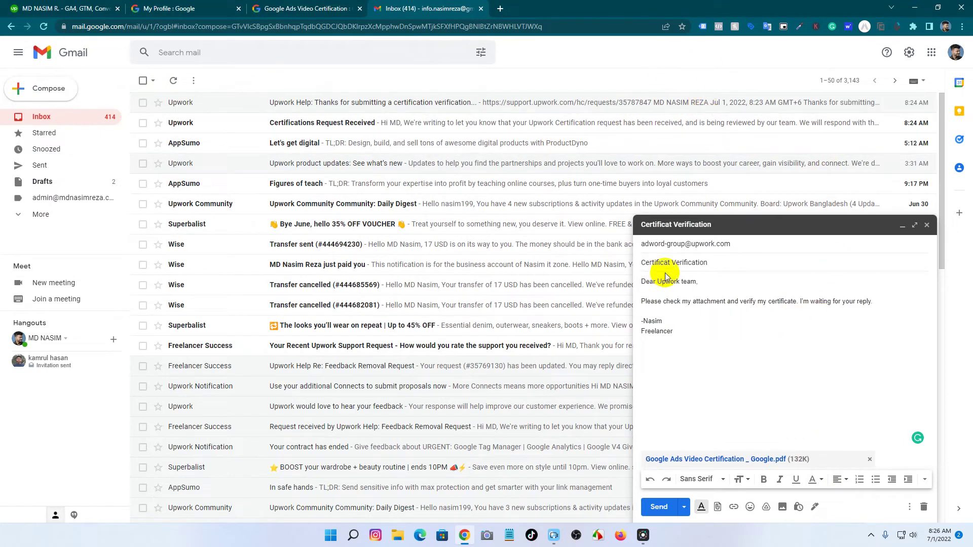
{"action": "left_click", "coordinate": [658, 508]}
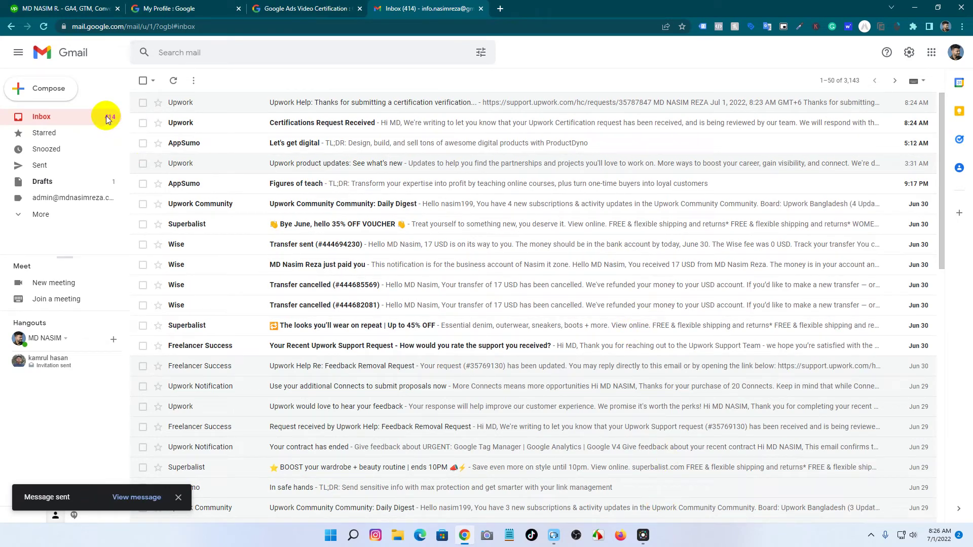
{"action": "left_click", "coordinate": [72, 8]}
{"action": "scroll", "coordinate": [523, 235], "scroll_direction": "up", "scroll_amount": 2}
{"action": "scroll", "coordinate": [493, 233], "scroll_direction": "down", "scroll_amount": 1}
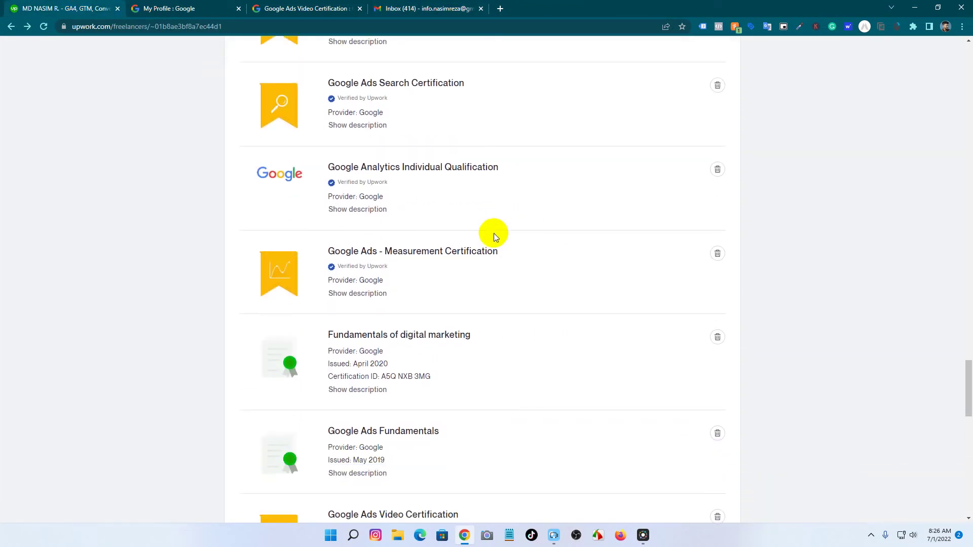
{"action": "scroll", "coordinate": [524, 195], "scroll_direction": "up", "scroll_amount": 1}
{"action": "scroll", "coordinate": [477, 293], "scroll_direction": "down", "scroll_amount": 3}
{"action": "scroll", "coordinate": [477, 293], "scroll_direction": "down", "scroll_amount": 1}
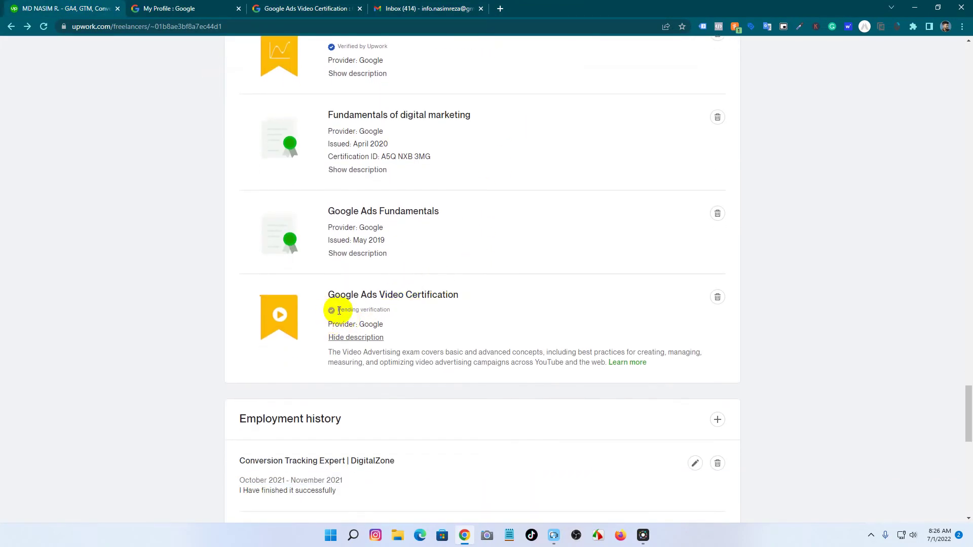
{"action": "scroll", "coordinate": [338, 310], "scroll_direction": "up", "scroll_amount": 2}
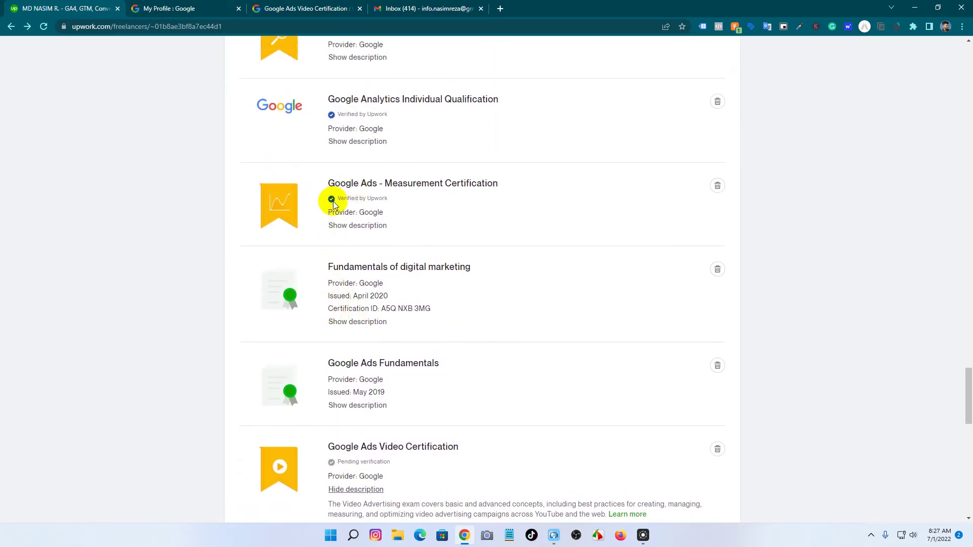
{"action": "scroll", "coordinate": [341, 220], "scroll_direction": "up", "scroll_amount": 2}
{"action": "scroll", "coordinate": [346, 216], "scroll_direction": "up", "scroll_amount": 2}
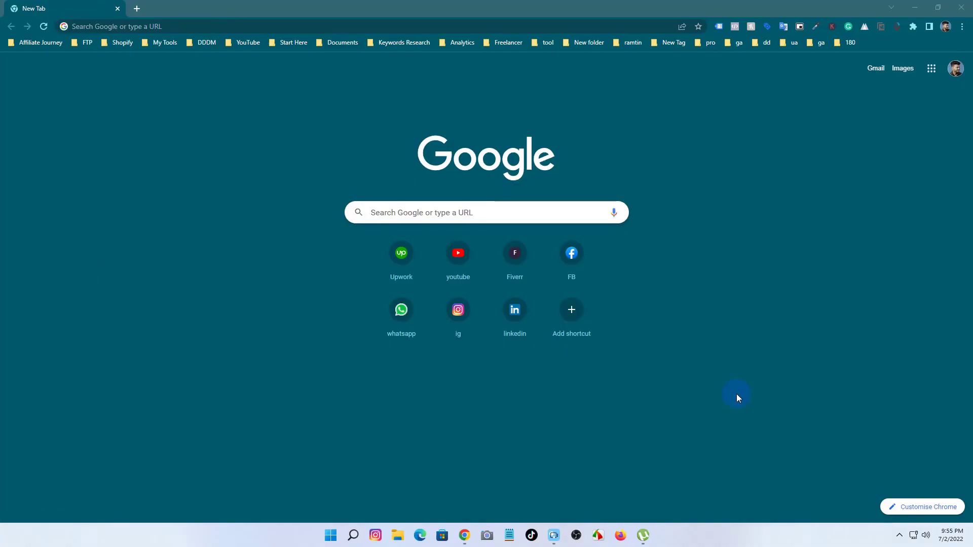
Open Upwork from a new tab's shortcut and go to your own freelancer profile.
{"action": "left_click", "coordinate": [402, 257]}
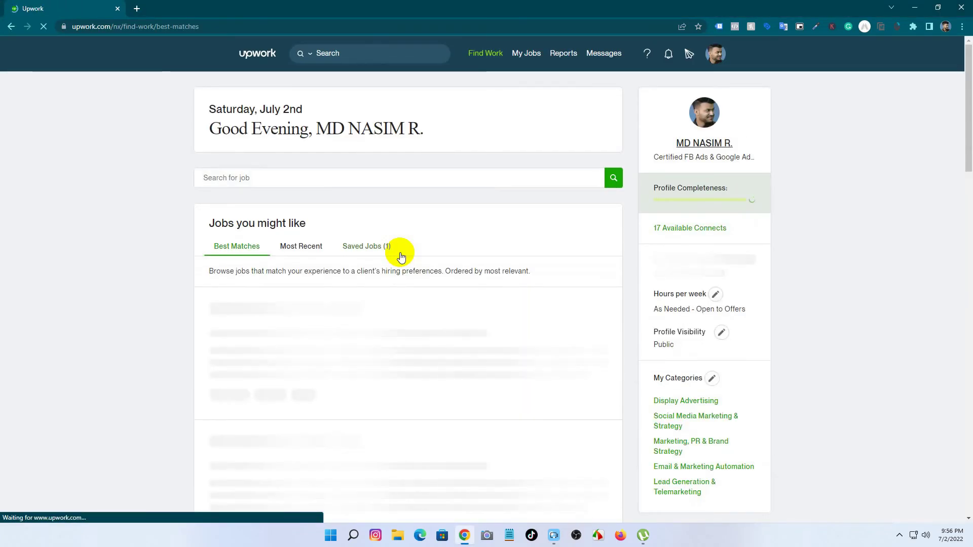
{"action": "left_click", "coordinate": [687, 147]}
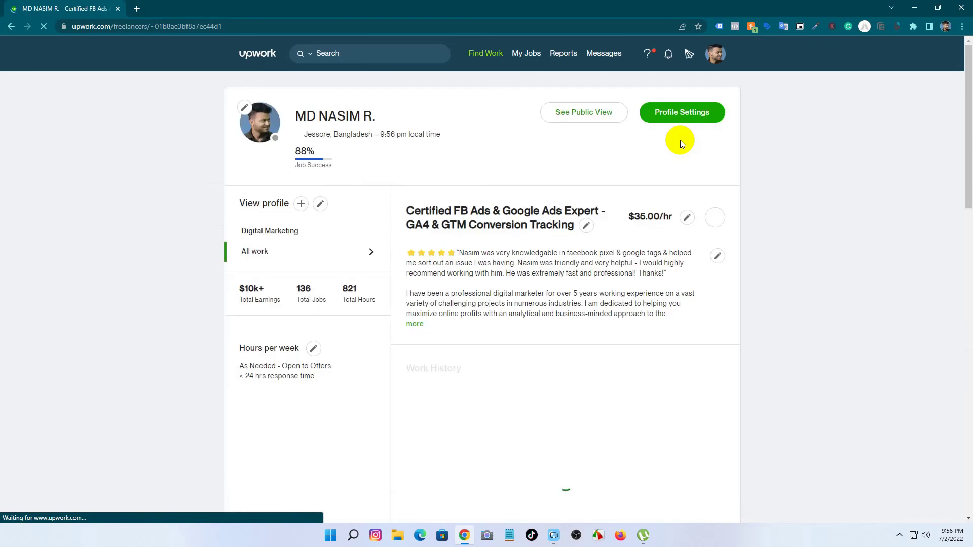
{"action": "scroll", "coordinate": [680, 140], "scroll_direction": "down", "scroll_amount": 3}
{"action": "scroll", "coordinate": [675, 139], "scroll_direction": "down", "scroll_amount": 2}
{"action": "scroll", "coordinate": [668, 139], "scroll_direction": "down", "scroll_amount": 3}
{"action": "scroll", "coordinate": [665, 139], "scroll_direction": "down", "scroll_amount": 4}
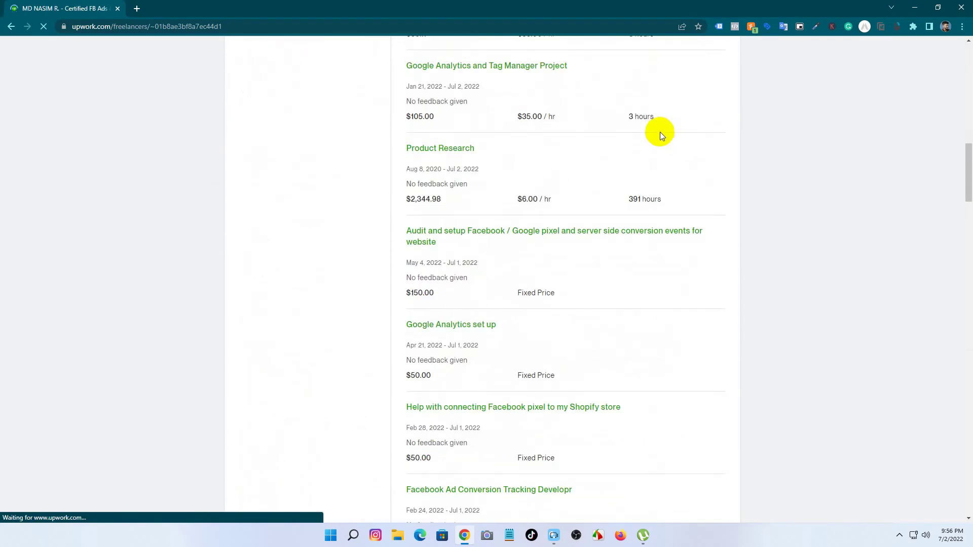
{"action": "scroll", "coordinate": [659, 132], "scroll_direction": "down", "scroll_amount": 4}
{"action": "scroll", "coordinate": [659, 130], "scroll_direction": "down", "scroll_amount": 3}
{"action": "scroll", "coordinate": [658, 128], "scroll_direction": "down", "scroll_amount": 2}
{"action": "scroll", "coordinate": [659, 135], "scroll_direction": "down", "scroll_amount": 2}
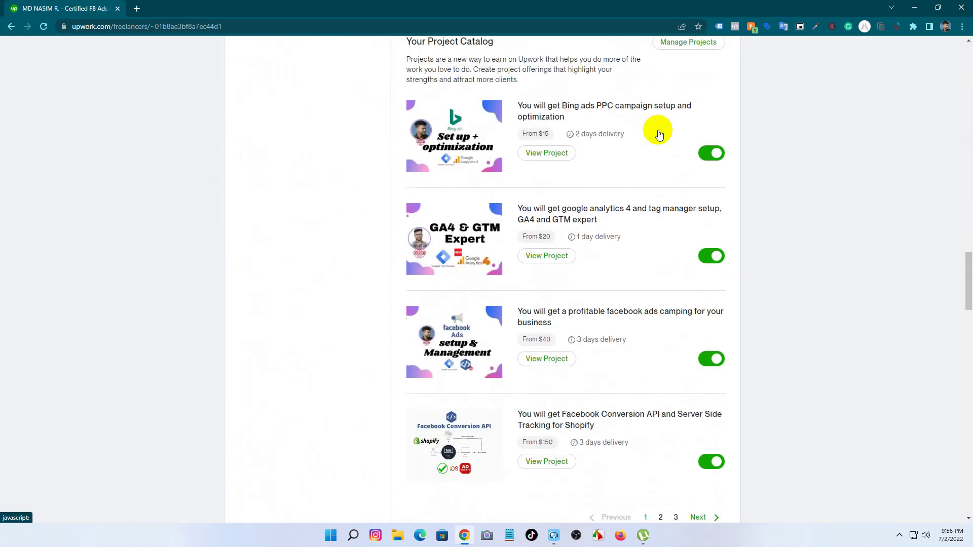
{"action": "scroll", "coordinate": [656, 130], "scroll_direction": "down", "scroll_amount": 3}
{"action": "scroll", "coordinate": [656, 130], "scroll_direction": "down", "scroll_amount": 3}
{"action": "scroll", "coordinate": [655, 130], "scroll_direction": "down", "scroll_amount": 2}
{"action": "scroll", "coordinate": [655, 130], "scroll_direction": "down", "scroll_amount": 1}
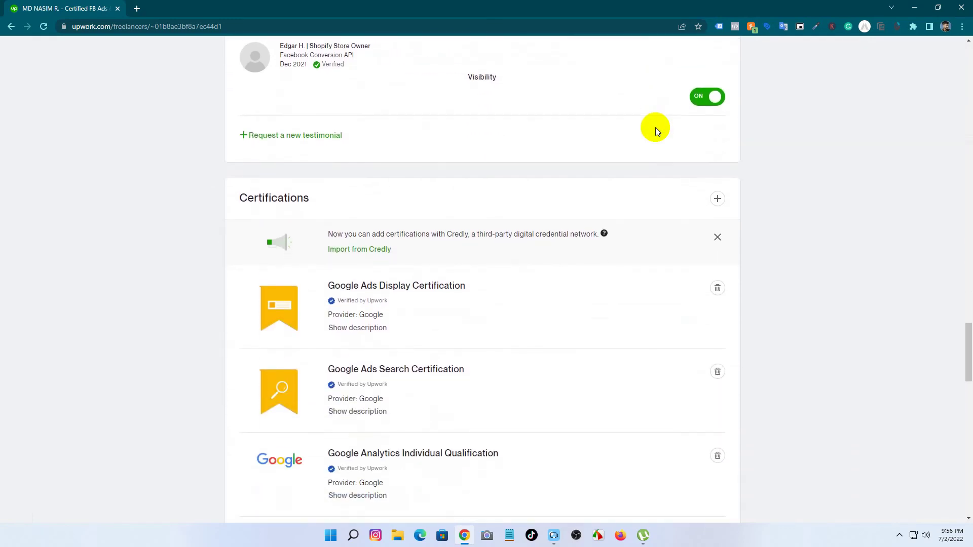
{"action": "scroll", "coordinate": [655, 129], "scroll_direction": "down", "scroll_amount": 2}
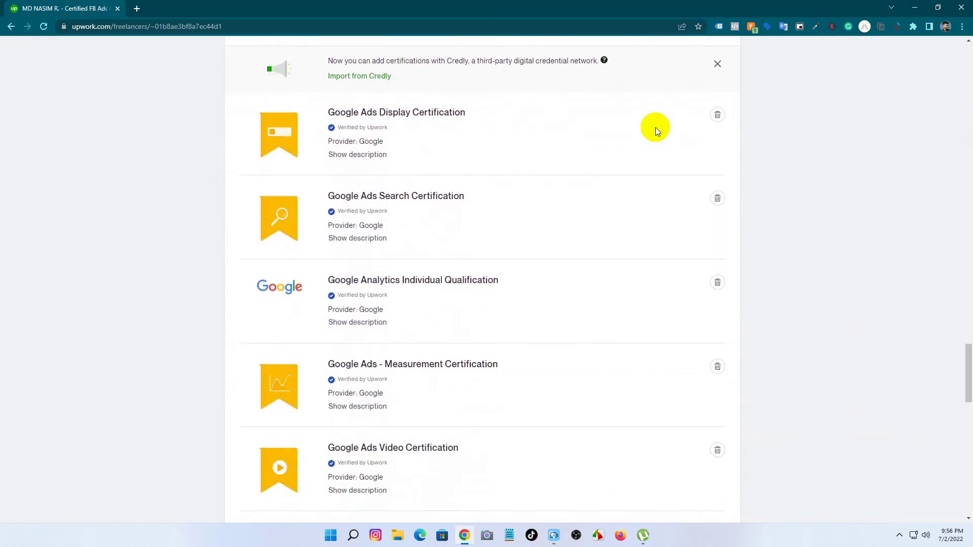
{"action": "scroll", "coordinate": [654, 133], "scroll_direction": "down", "scroll_amount": 1}
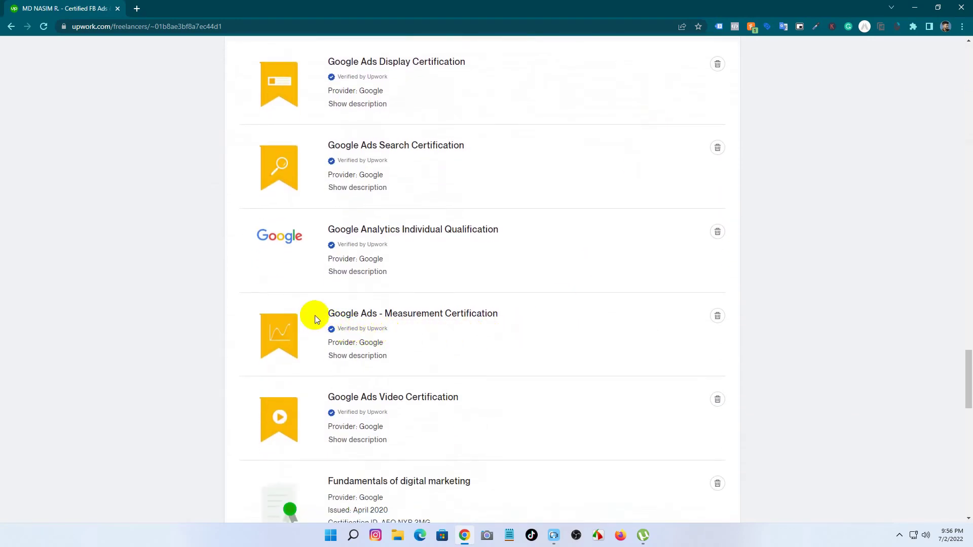
{"action": "scroll", "coordinate": [417, 304], "scroll_direction": "down", "scroll_amount": 2}
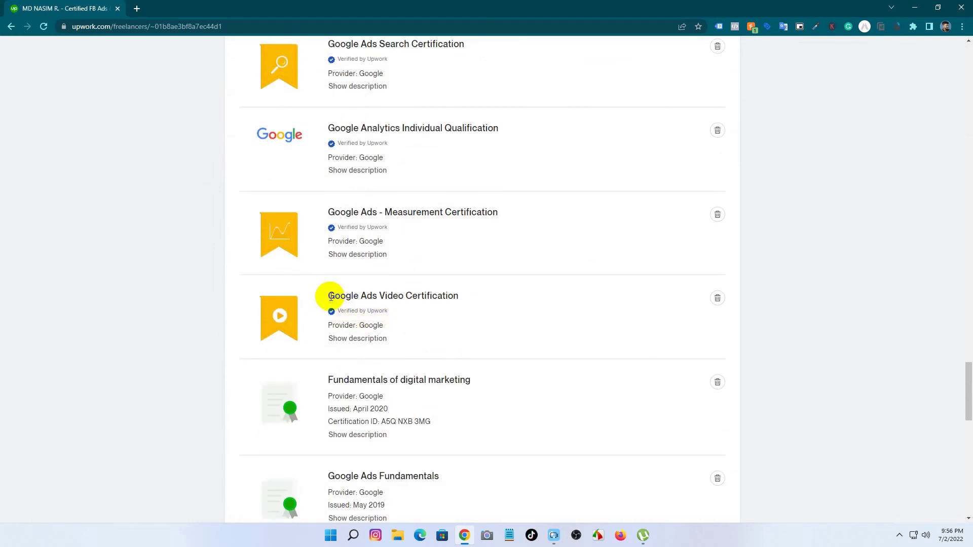
Highlight the Google Ads Video Certification title and its Verified by Upwork status.
{"action": "left_click_drag", "start_coordinate": [327, 296], "coordinate": [494, 299]}
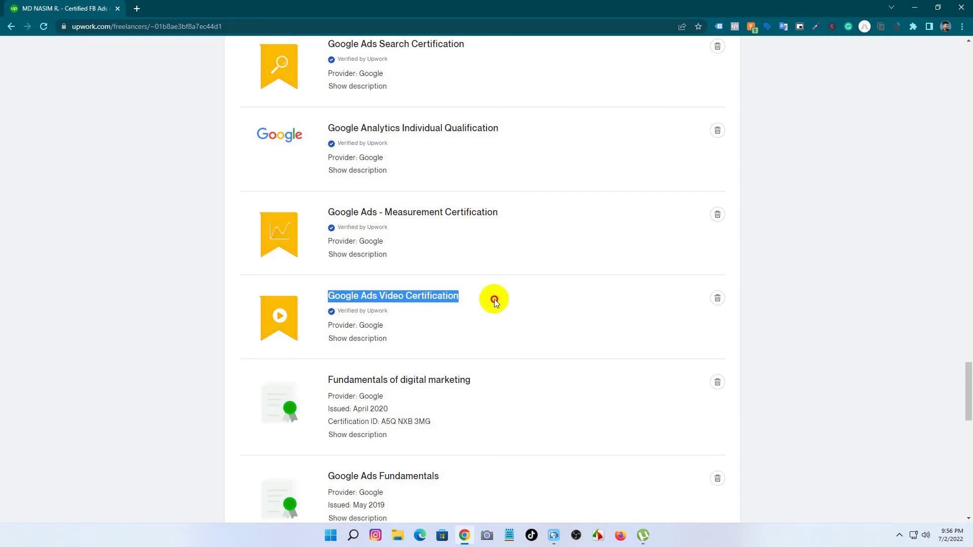
{"action": "left_click", "coordinate": [684, 285]}
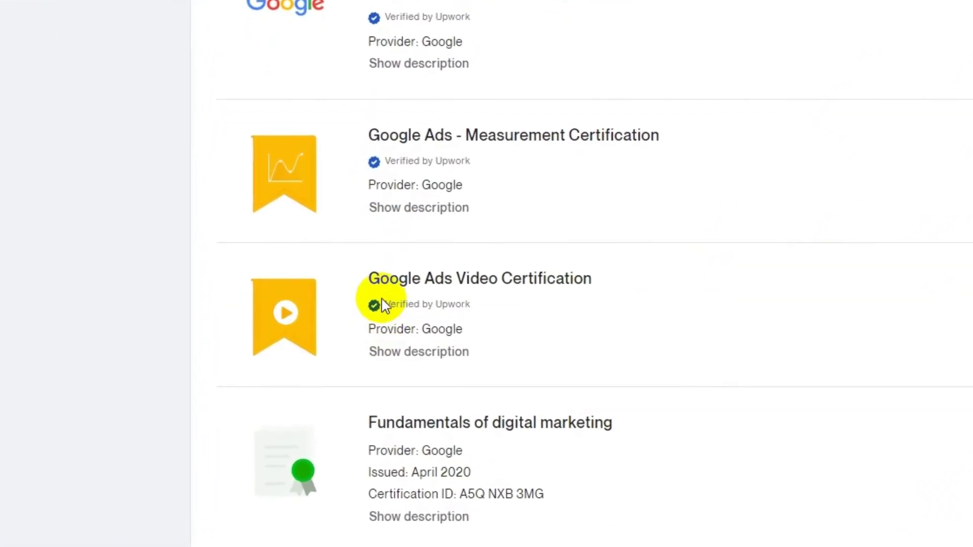
{"action": "left_click_drag", "start_coordinate": [382, 306], "coordinate": [469, 305]}
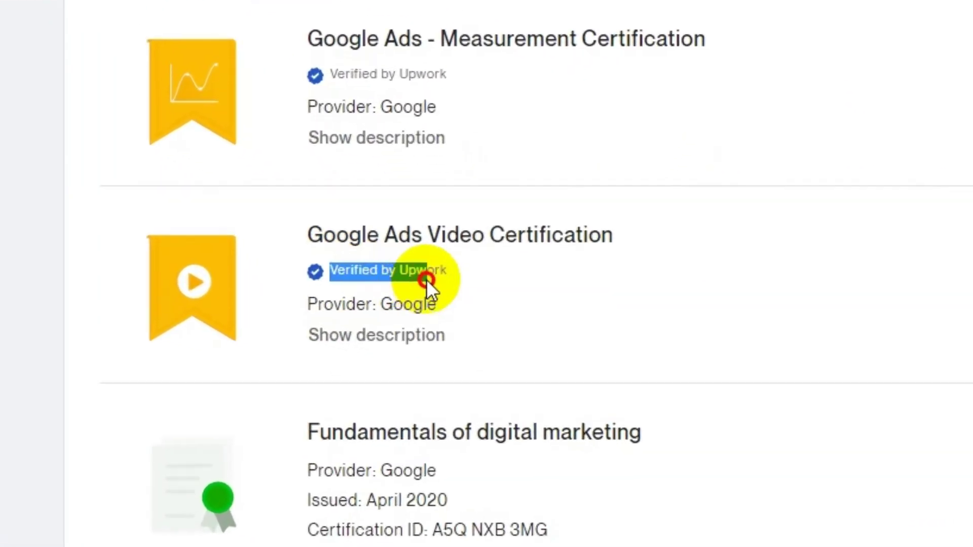